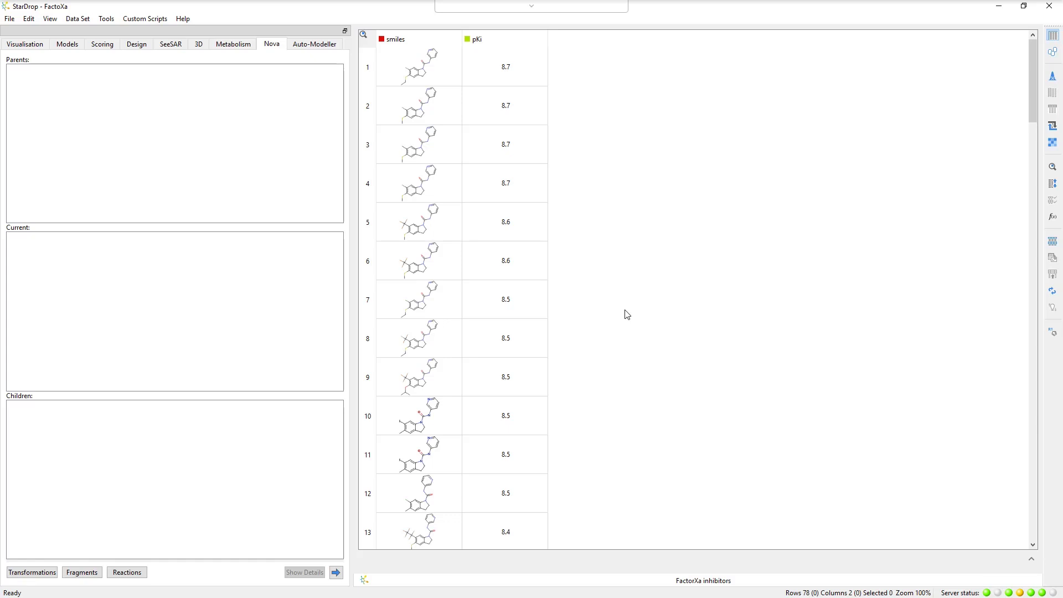
Set up an R-group decomposition of the first compound with the indoline ring and its urea linkage as scaffold, keeping the proposed R1–R3 positions.
click(370, 82)
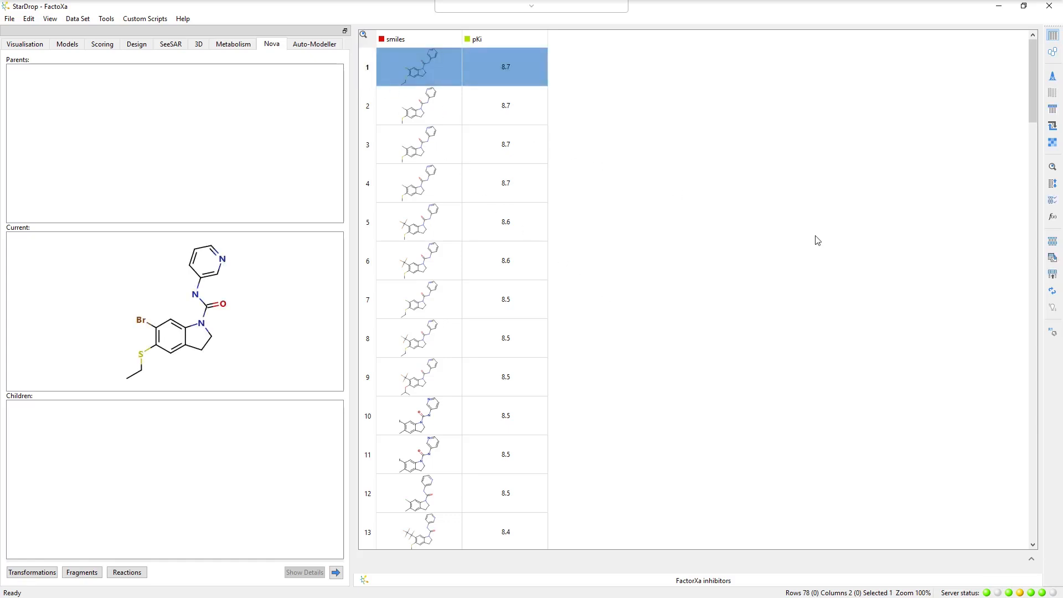
click(1051, 334)
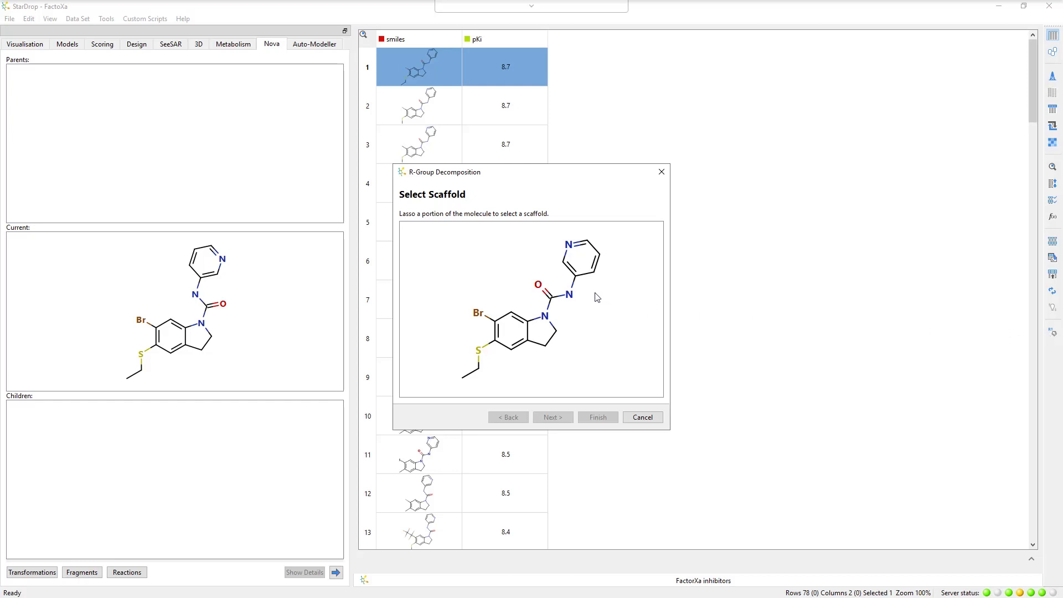
mouse_move(595, 294)
mouse_down()
mouse_move(537, 270)
mouse_move(506, 287)
mouse_move(487, 327)
mouse_move(497, 365)
mouse_move(576, 355)
mouse_move(595, 297)
mouse_up()
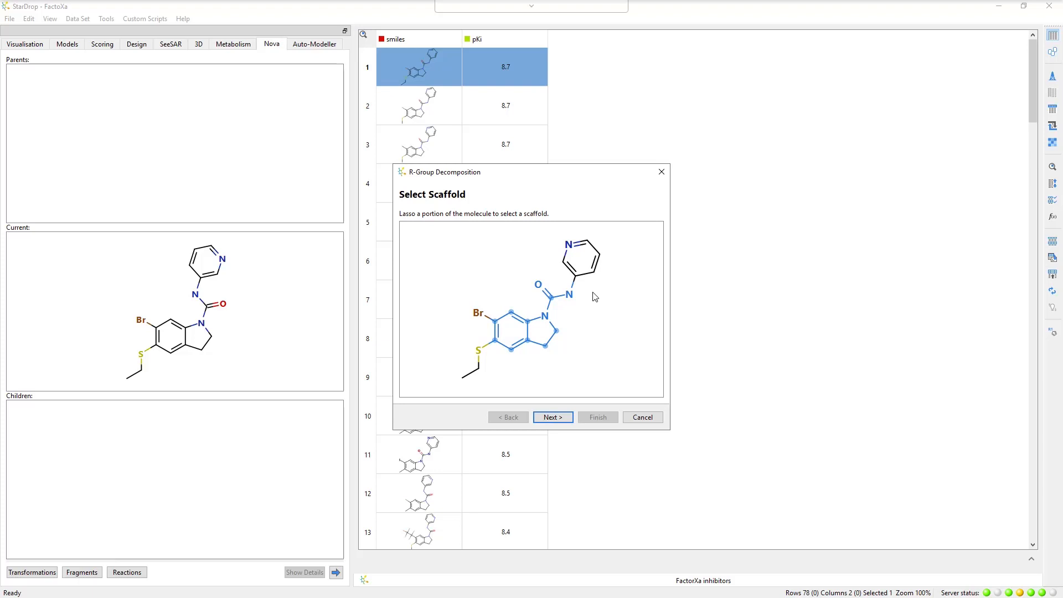
click(554, 418)
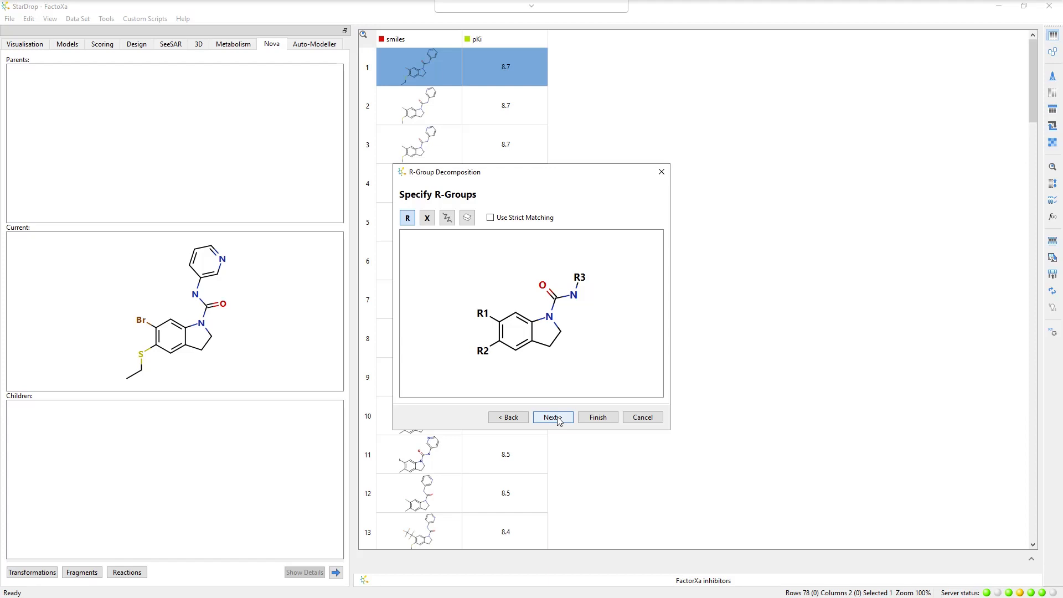
click(553, 418)
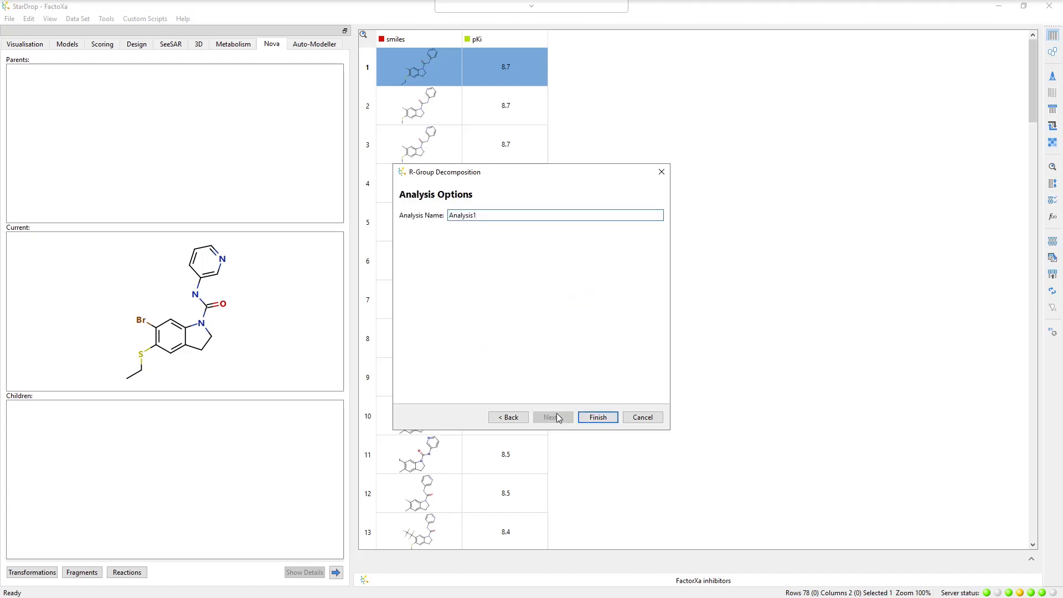
Name the analysis "Factor Xa Series 1" and run the R-group decomposition.
drag(479, 215, 447, 215)
text(Factor Xa Series 1)
click(597, 418)
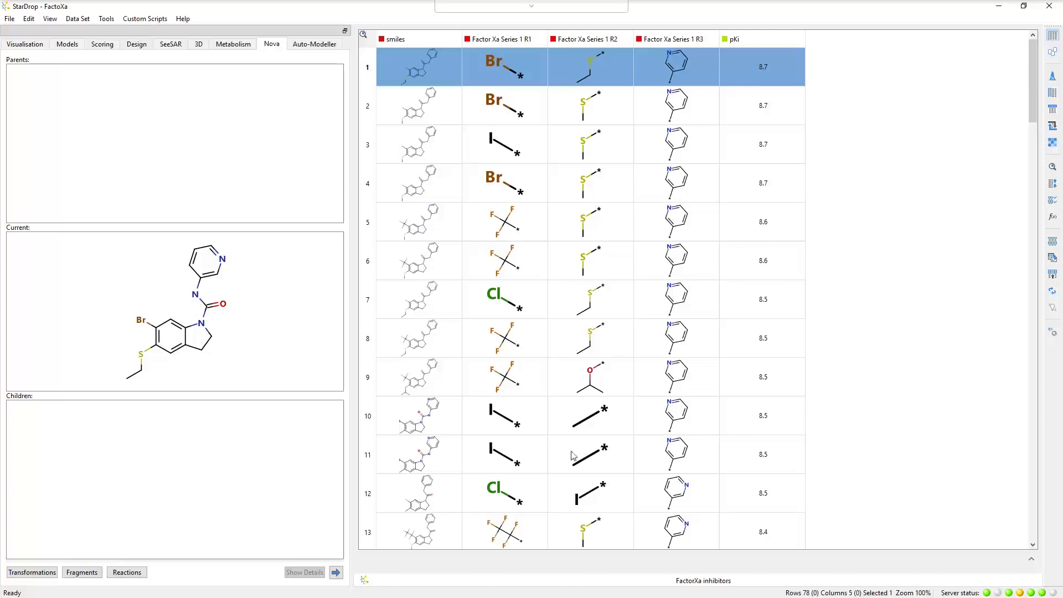
Start a Scaffold-Based Library Enumeration from the first compound in the Nova wizard.
click(337, 572)
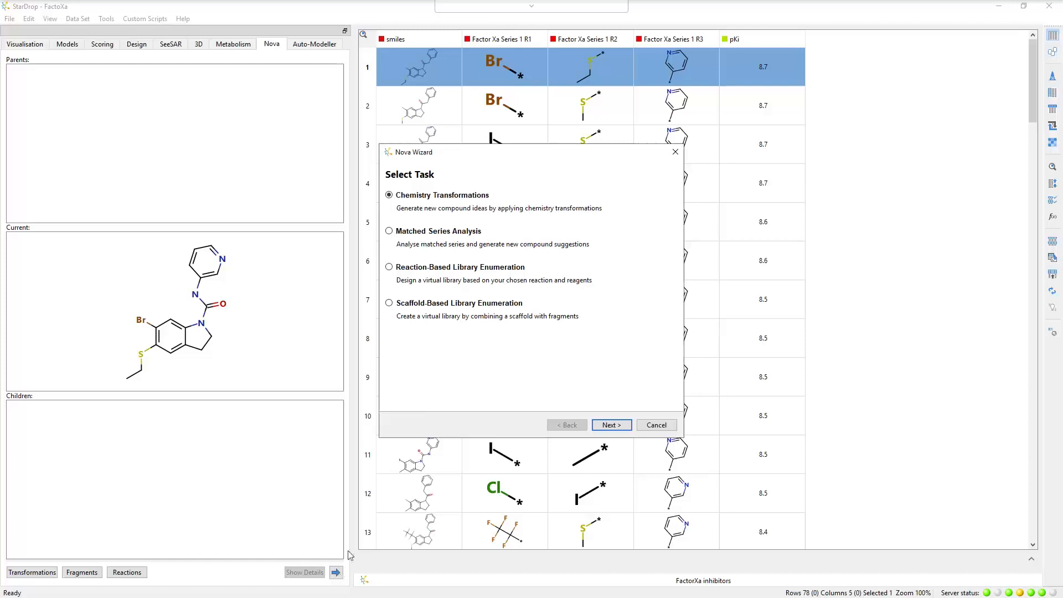
click(388, 304)
click(611, 425)
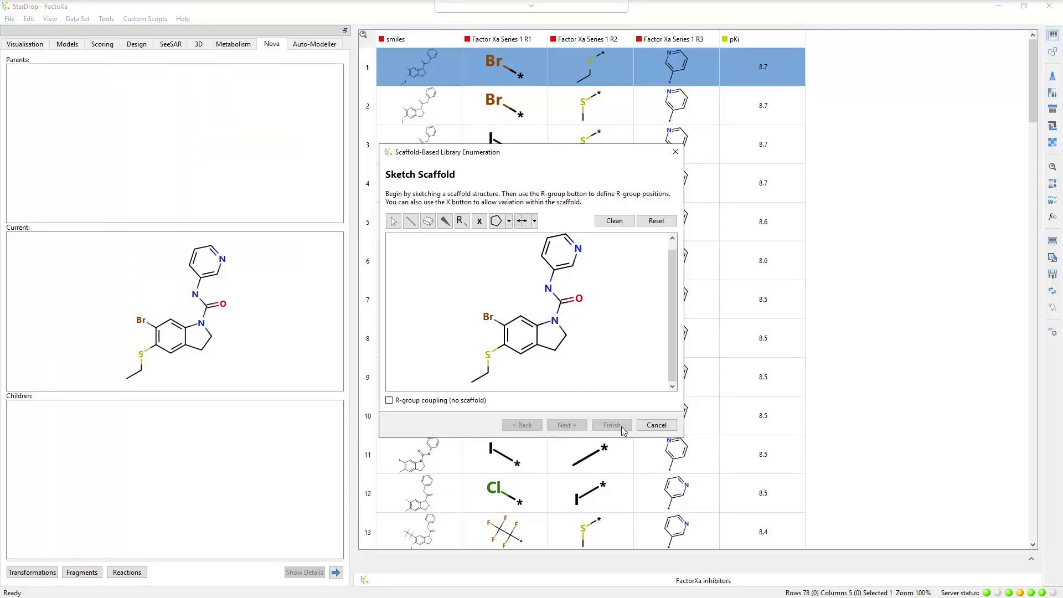
Delete the bromine, the ethylthio group and the pyridine ring from the scaffold sketch.
click(428, 221)
click(487, 317)
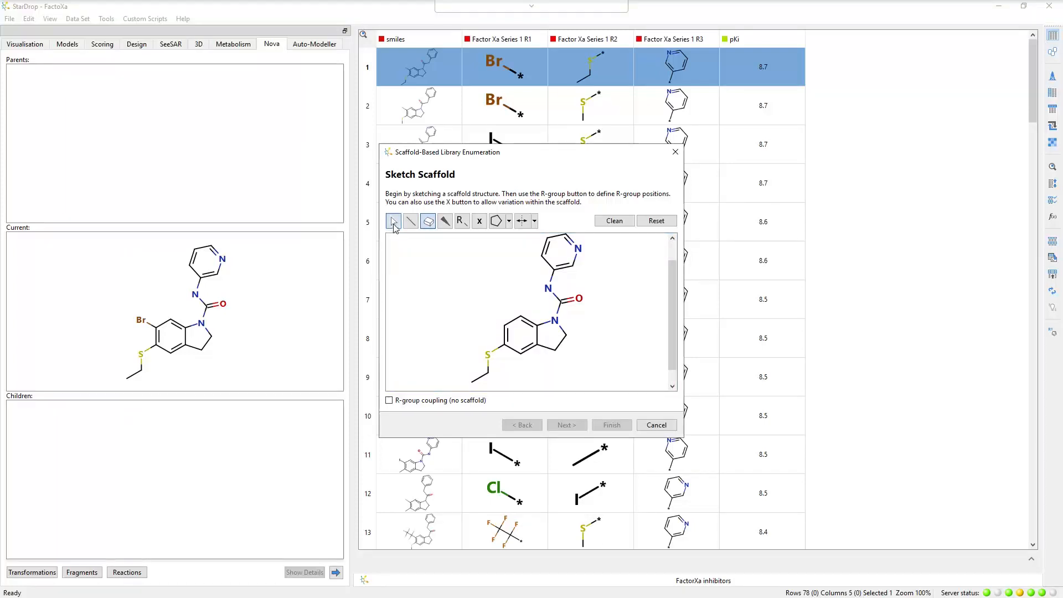
click(393, 223)
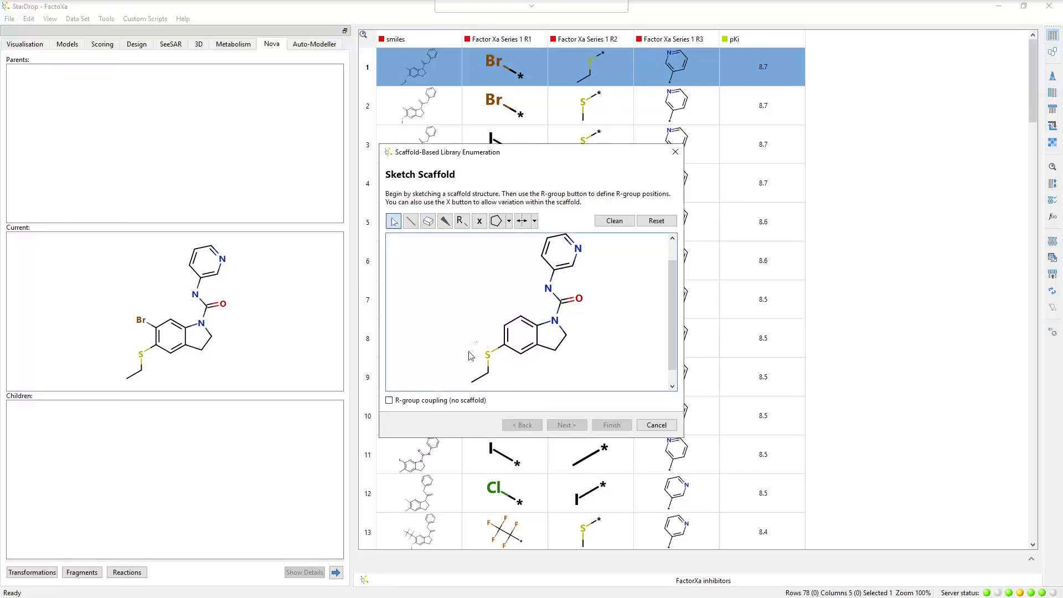
mouse_move(471, 356)
mouse_down()
mouse_move(471, 395)
mouse_move(500, 386)
mouse_move(503, 367)
mouse_move(478, 344)
mouse_up()
key(Delete)
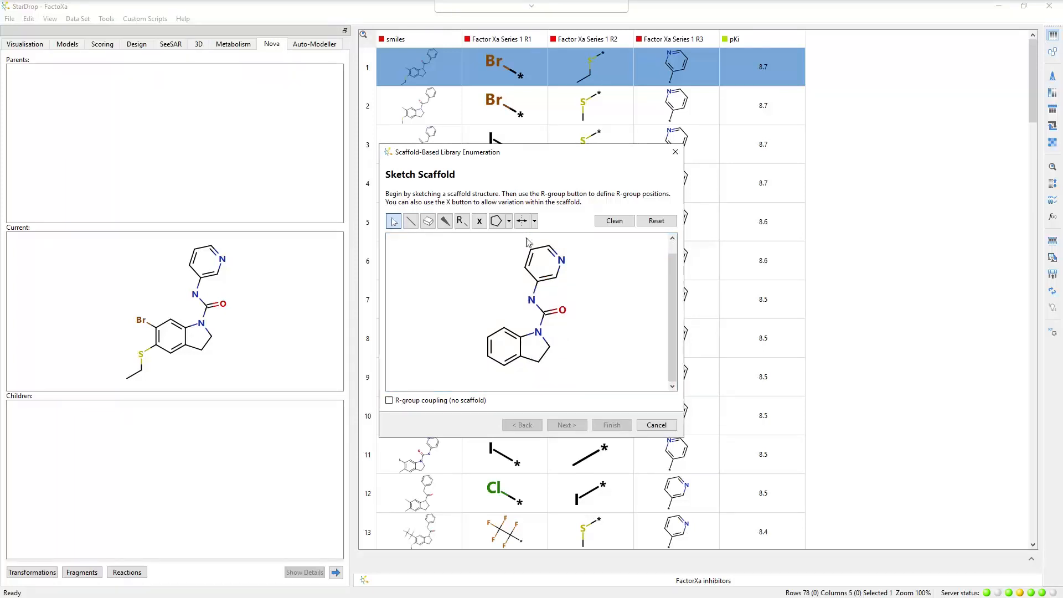
mouse_move(528, 242)
mouse_down()
mouse_move(510, 267)
mouse_move(521, 285)
mouse_move(554, 291)
mouse_move(576, 270)
mouse_move(556, 248)
mouse_move(521, 249)
mouse_up()
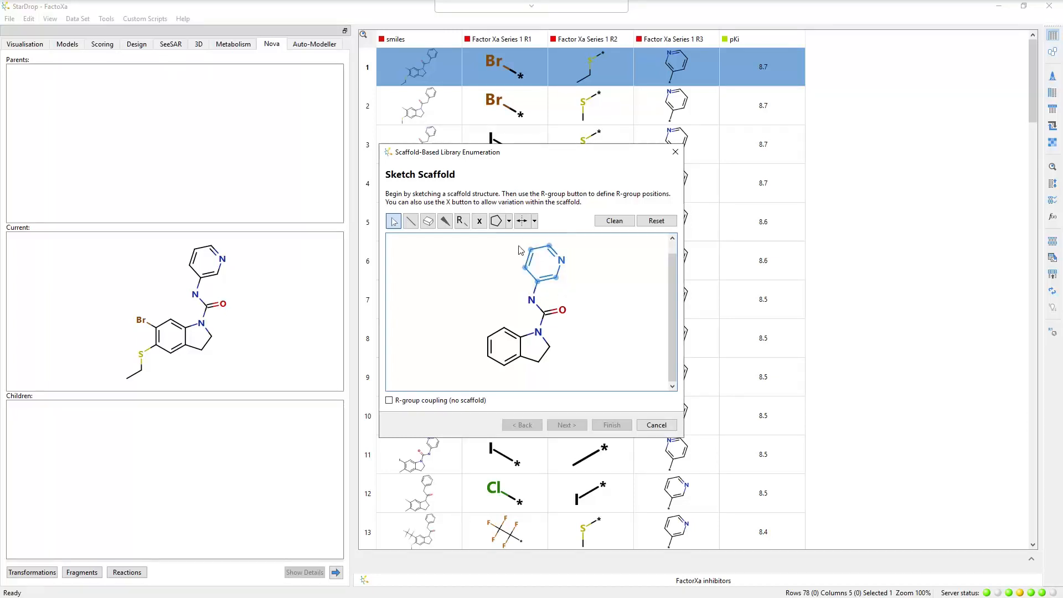
key(Delete)
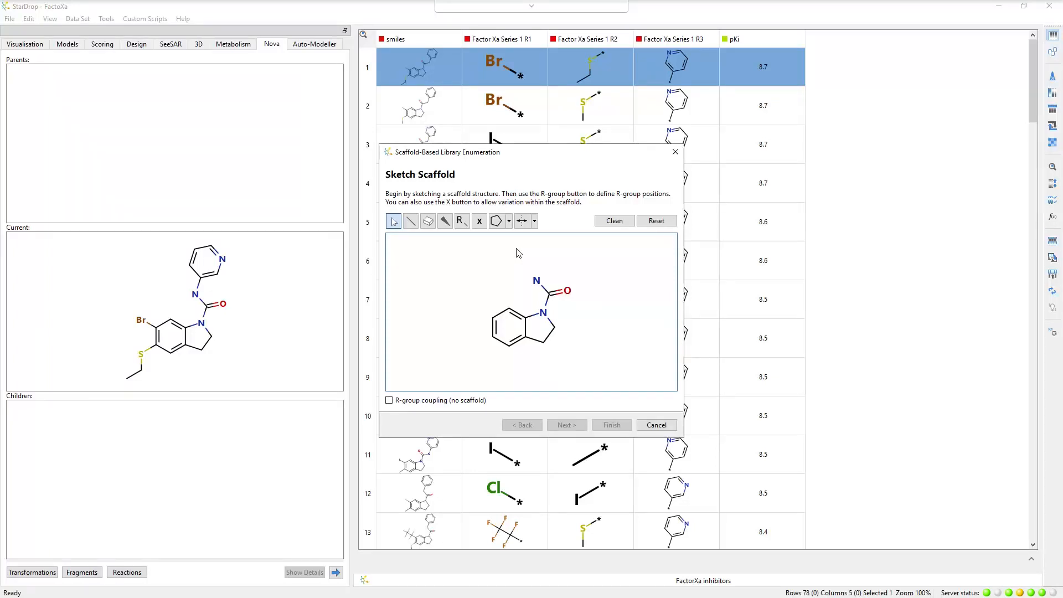
Make the five-membered ring's carbon–carbon bond double and attach R1 and R2 to the benzene ring and R3 to the terminal nitrogen.
click(410, 221)
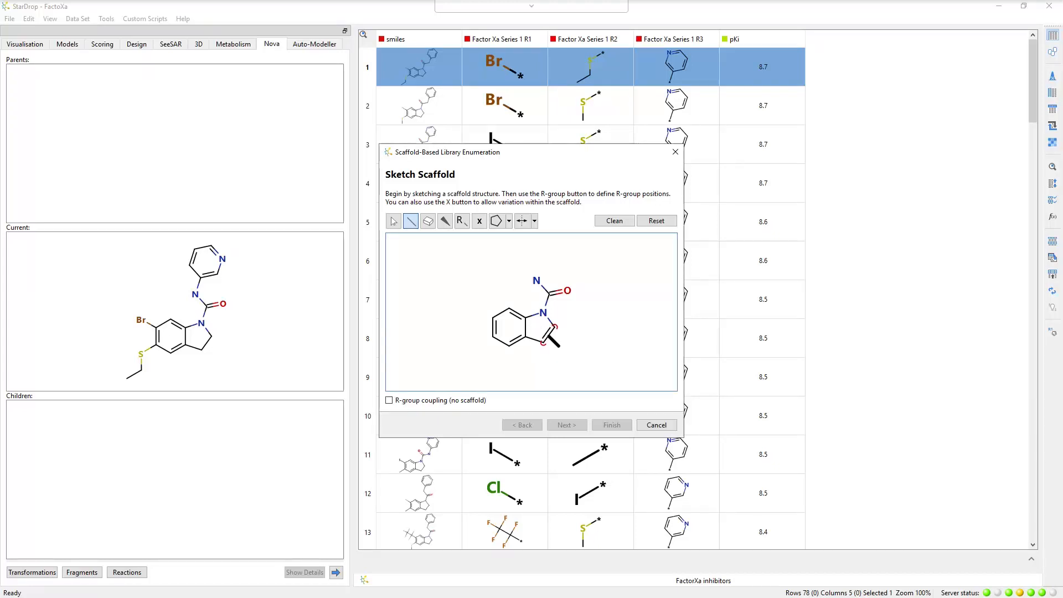
click(550, 332)
click(462, 222)
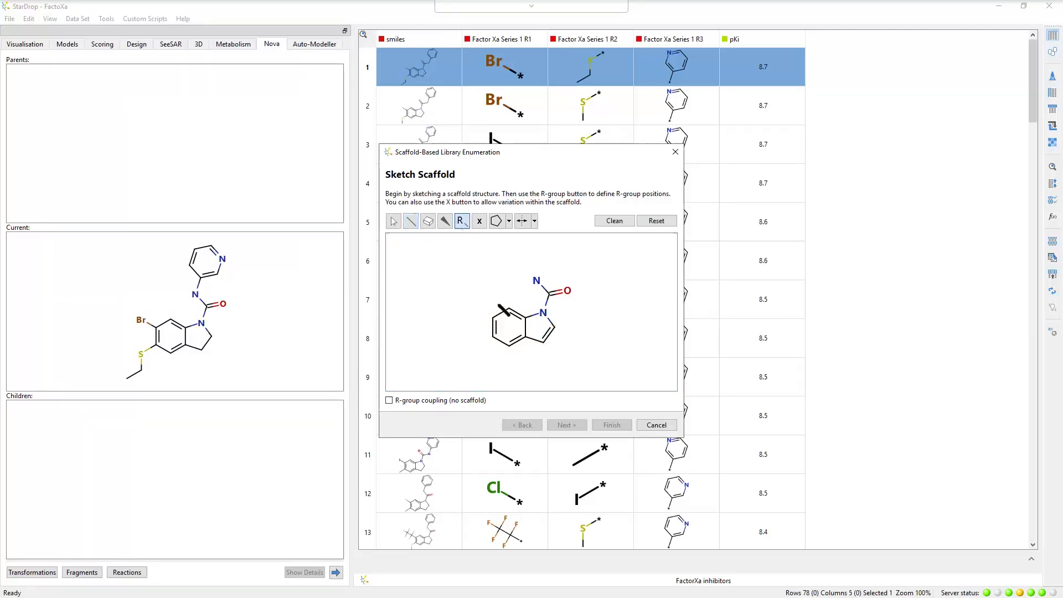
click(492, 318)
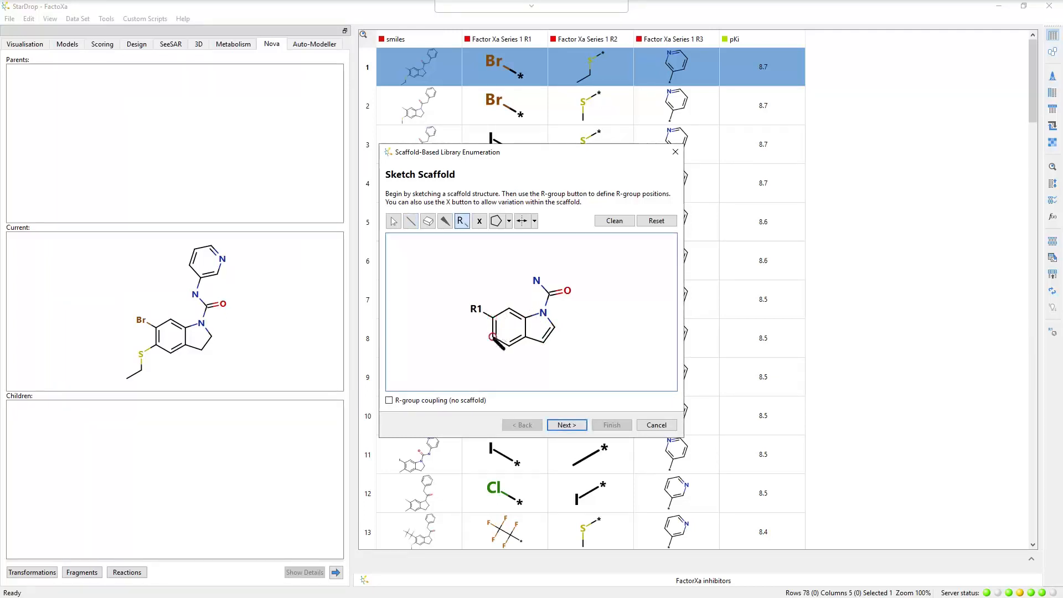
click(492, 336)
click(536, 280)
Mark the terminal nitrogen, carbonyl carbon, oxygen and ring nitrogen as variable region x1, and continue to the R-group definitions.
click(479, 222)
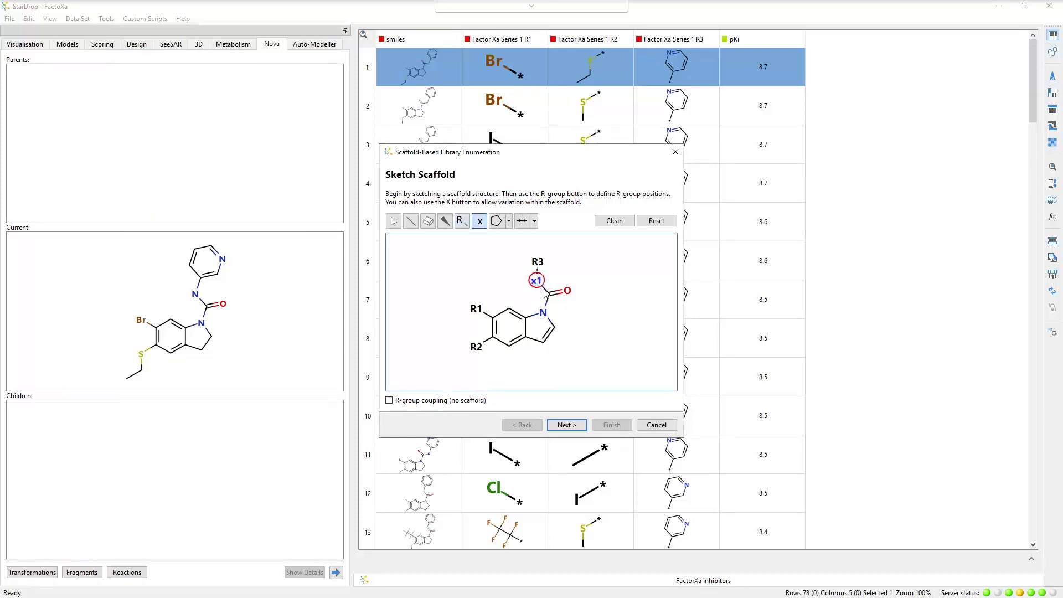
click(536, 280)
click(548, 294)
click(568, 291)
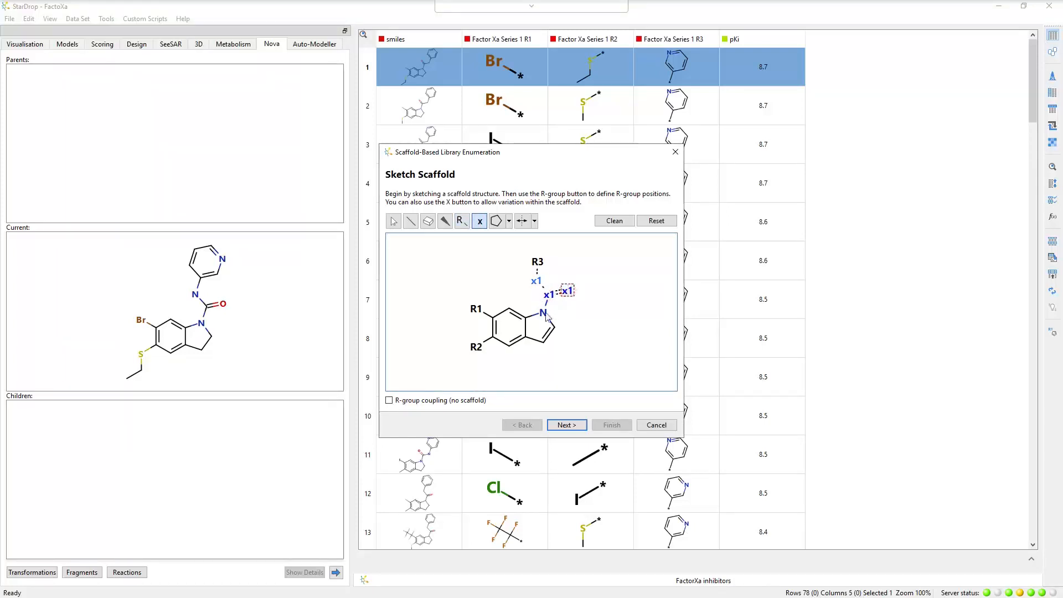
click(543, 313)
click(563, 425)
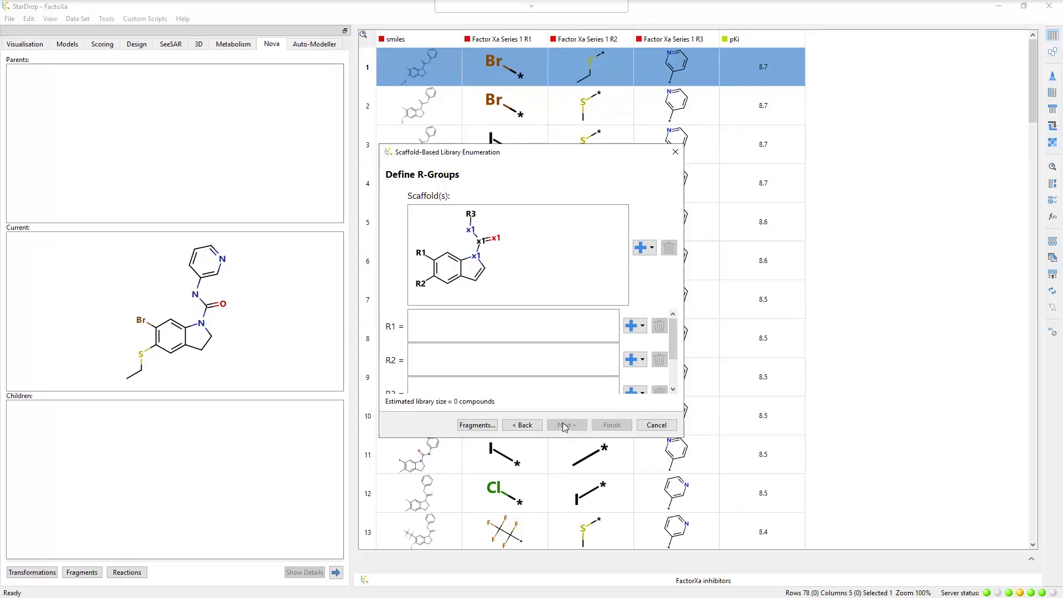
Fill R1 with all fragments of the temporary set "FactorXa inhibitors:Factor Xa Series 1 R1", keeping all metadata.
click(643, 328)
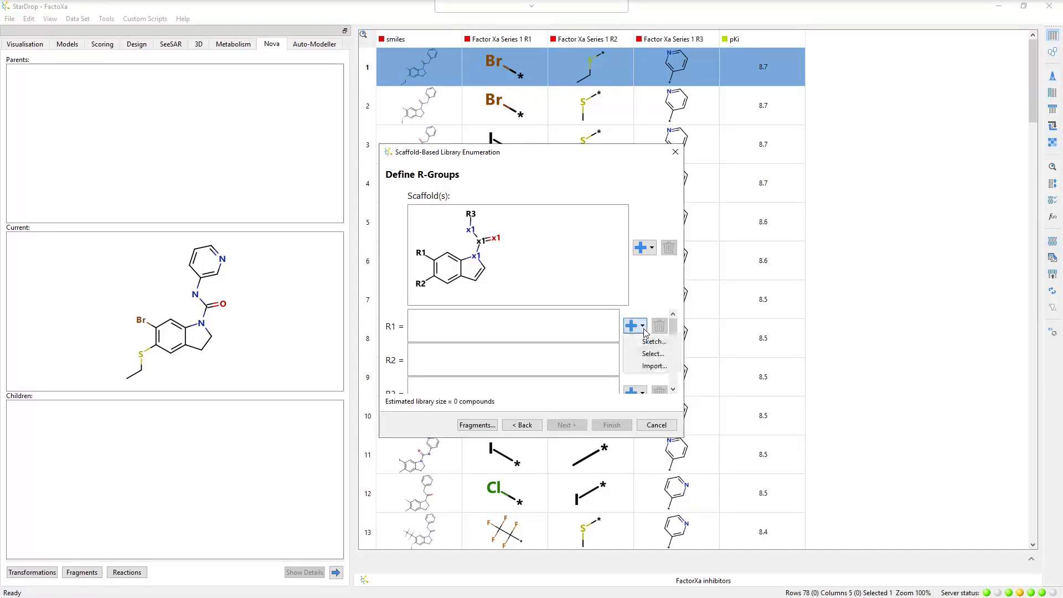
click(652, 354)
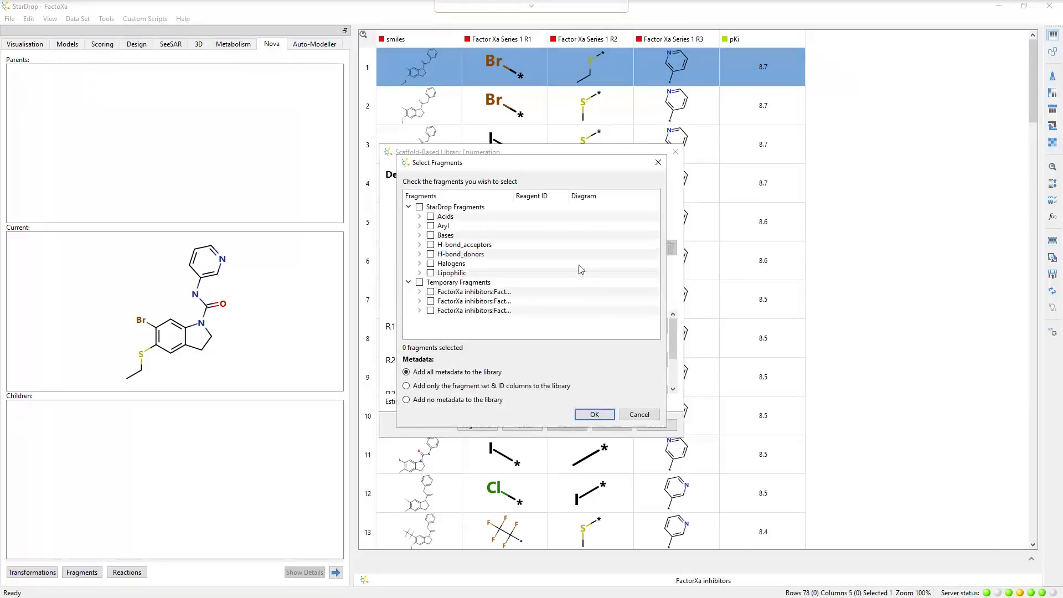
drag(511, 196, 578, 197)
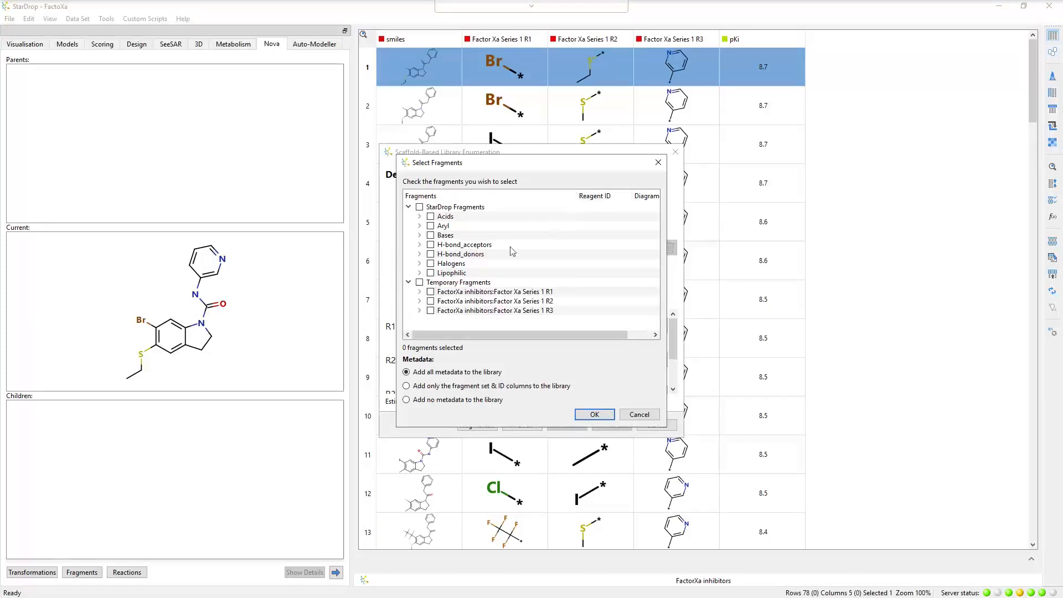
click(419, 292)
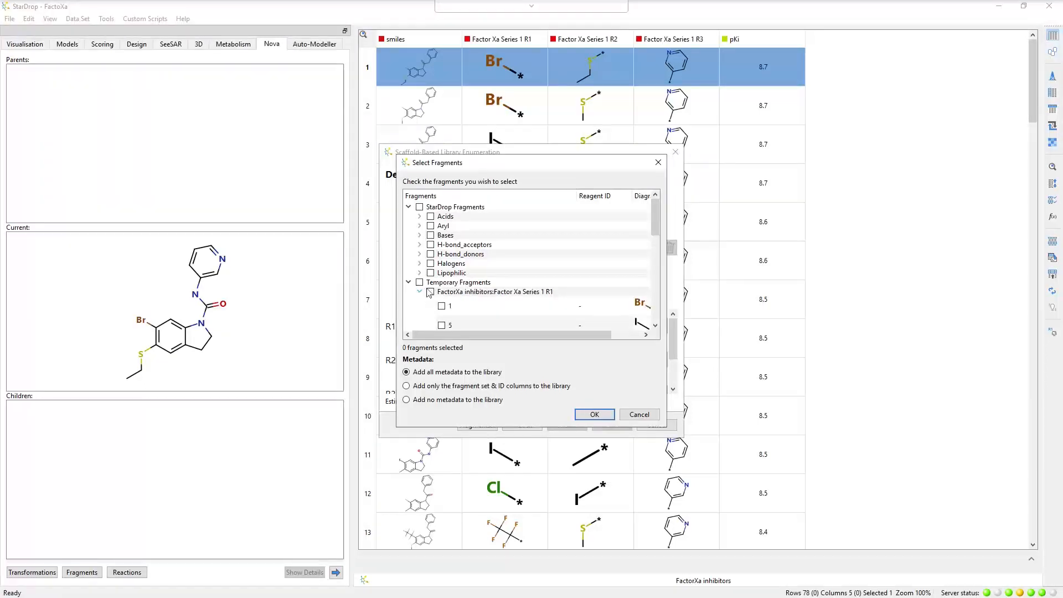
drag(510, 334, 567, 342)
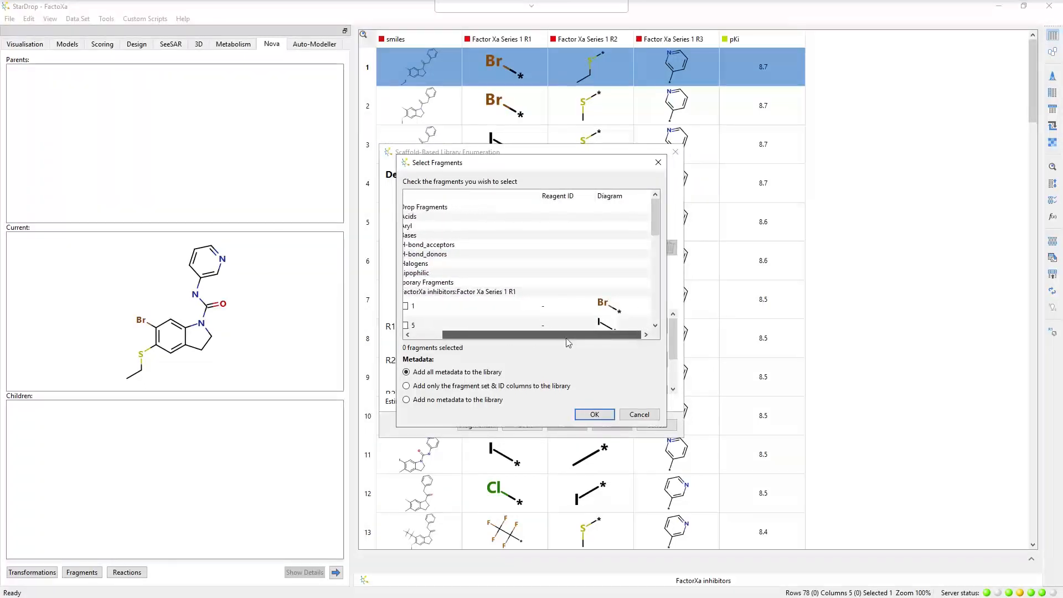
scroll(655, 256, down, 1)
scroll(655, 256, down, 2)
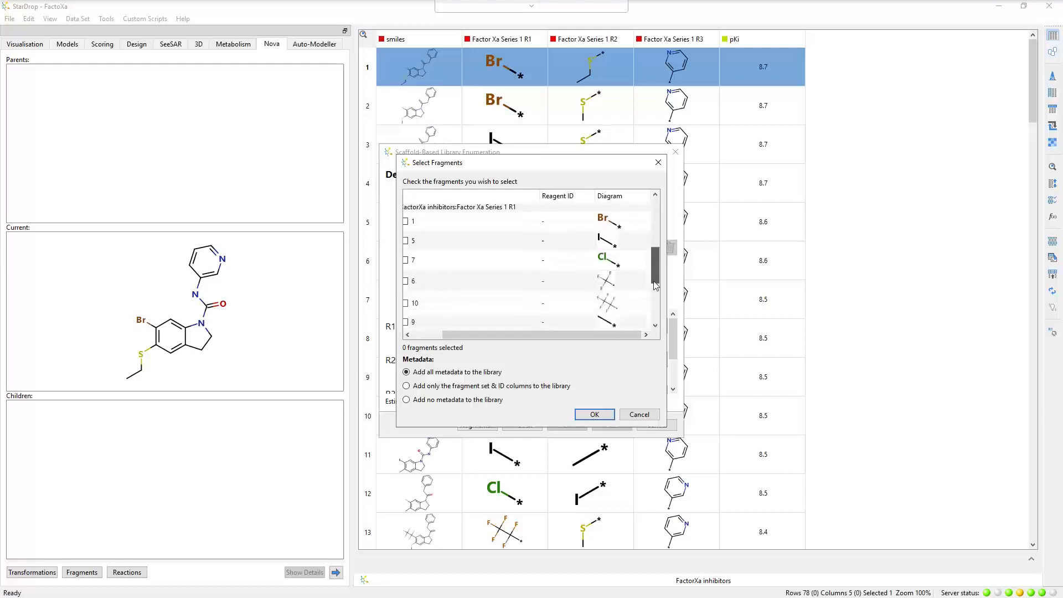
drag(614, 339, 583, 339)
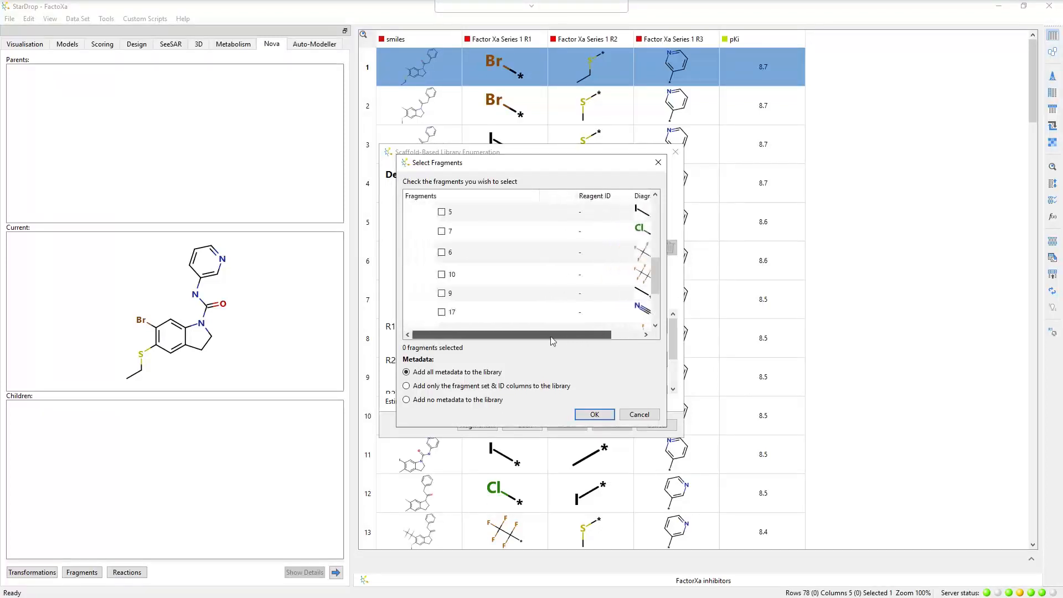
drag(660, 291, 658, 266)
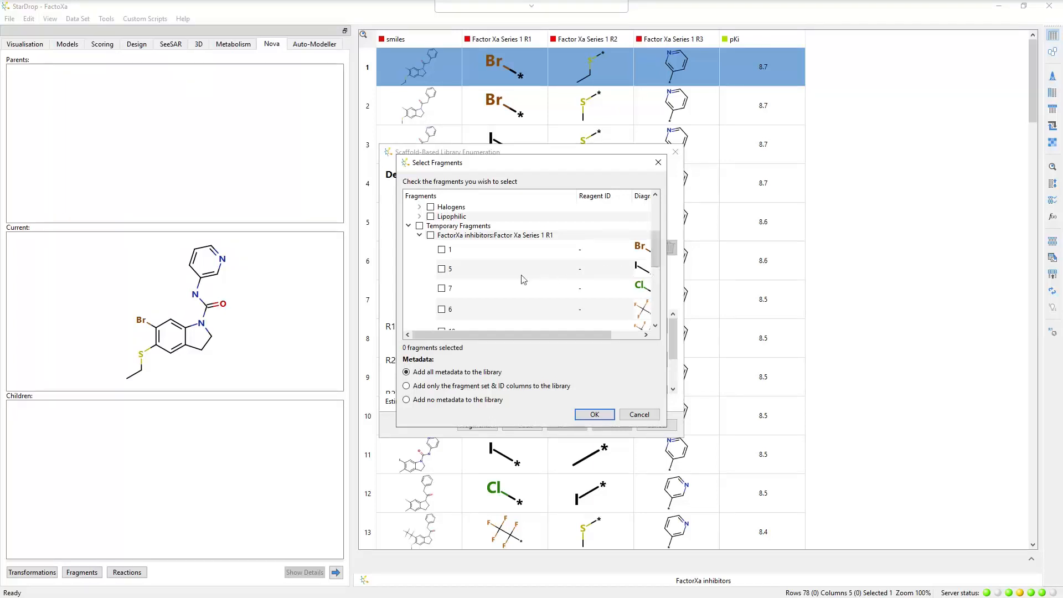
click(430, 236)
click(594, 415)
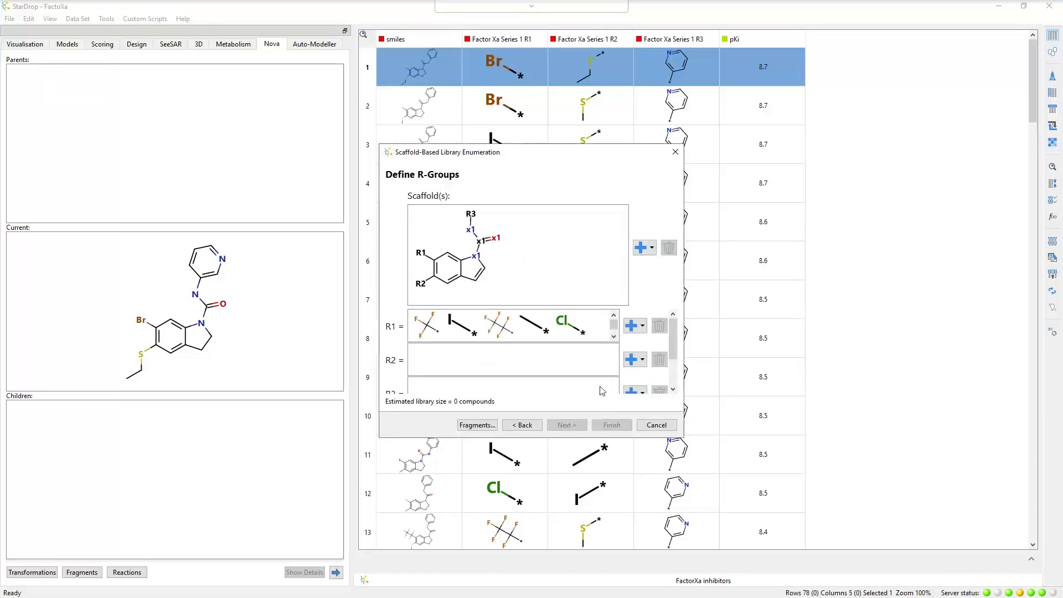
Fill R2 with all fragments of the temporary set "FactorXa inhibitors:Factor Xa Series 1 R2", keeping all metadata.
click(643, 361)
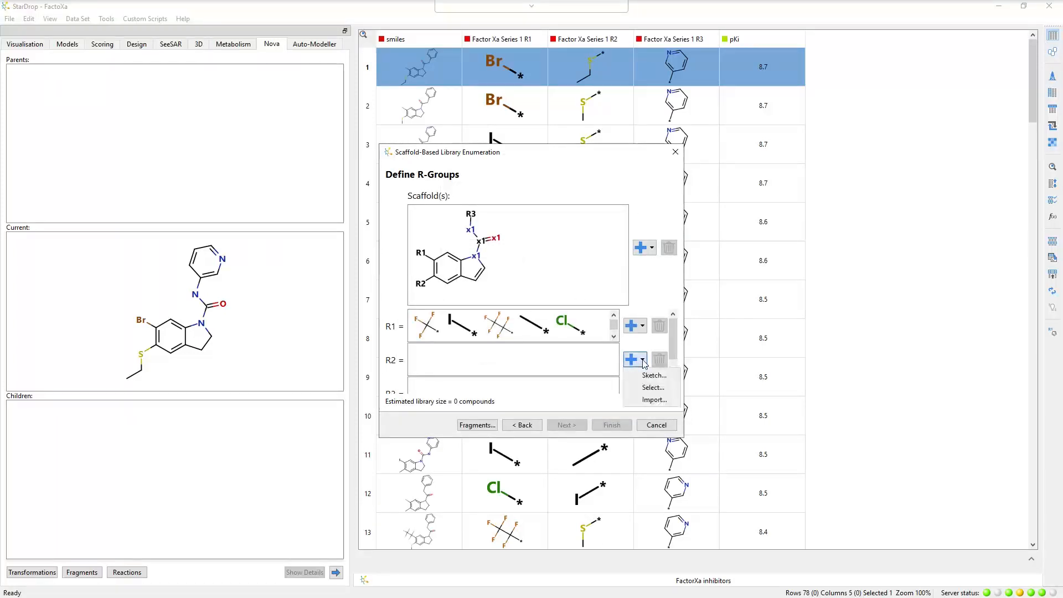
click(650, 389)
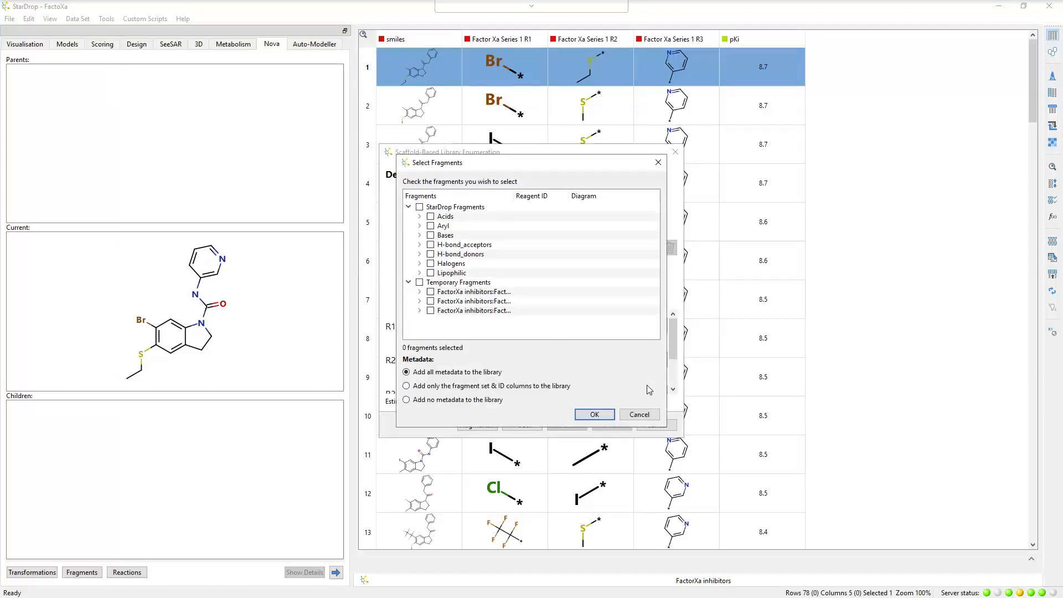
click(432, 302)
click(589, 415)
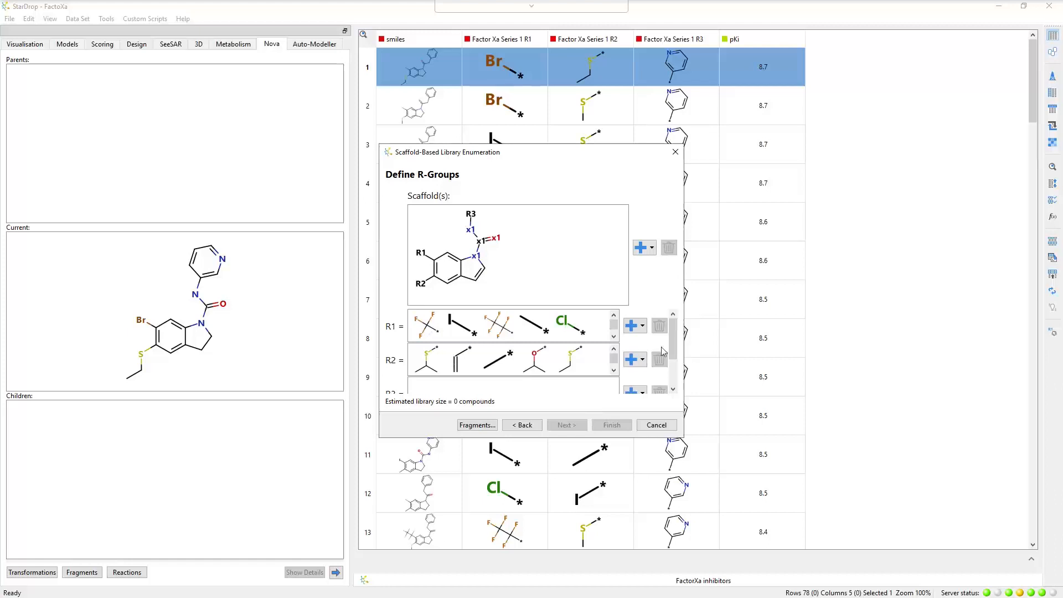
Fill R3 with all fragments of the temporary set "FactorXa inhibitors:Factor Xa Series 1 R3", keeping all metadata.
scroll(670, 349, down, 3)
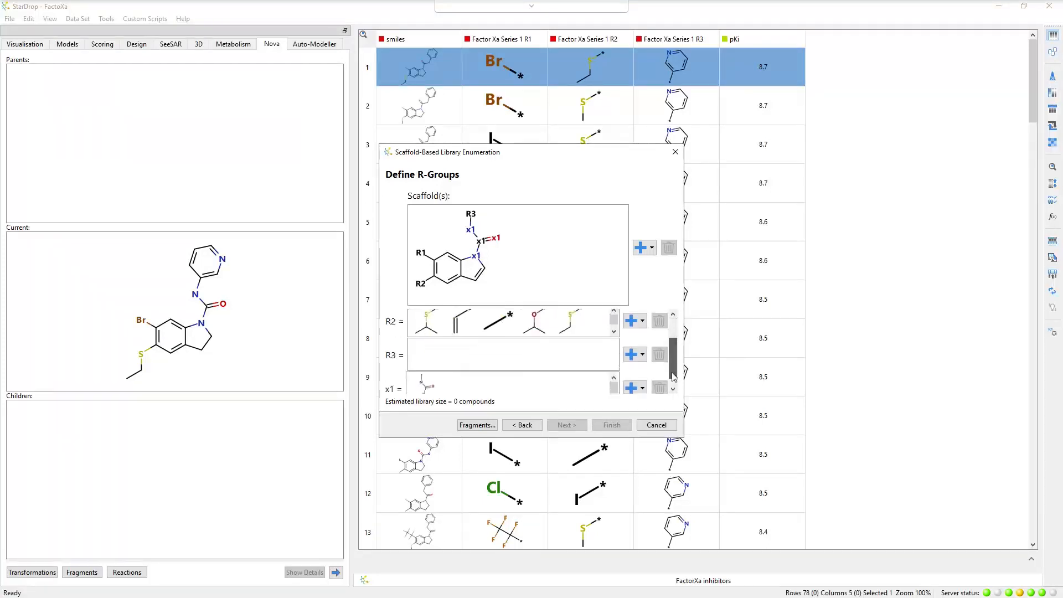
click(644, 345)
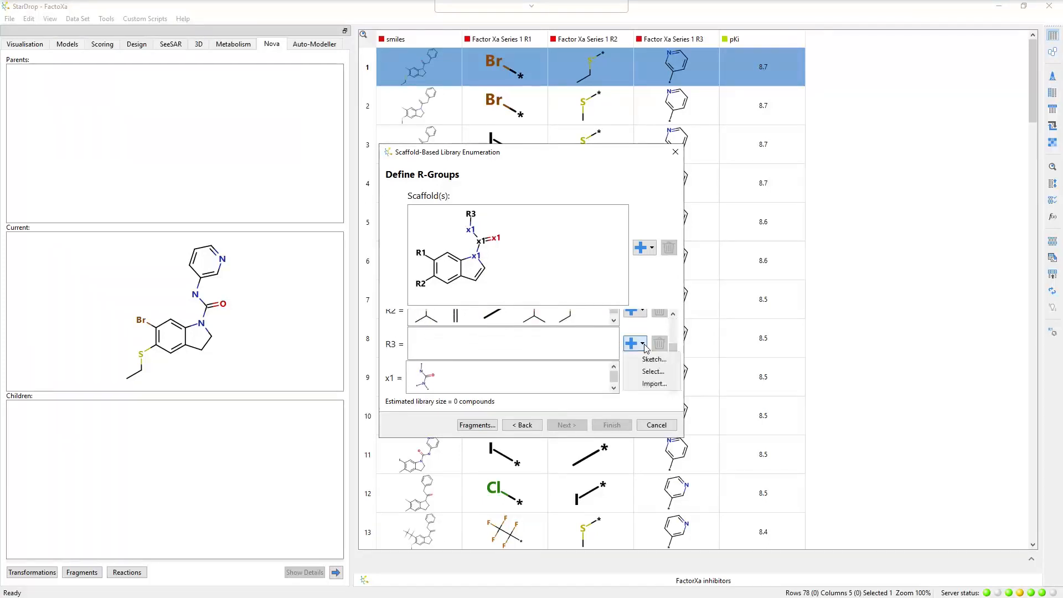
click(651, 372)
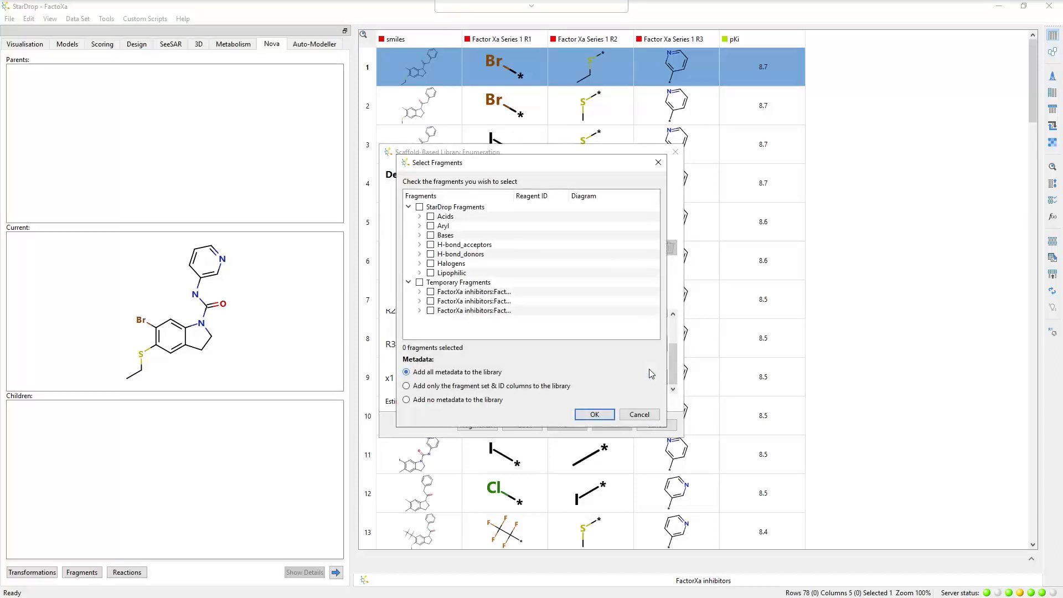
click(431, 311)
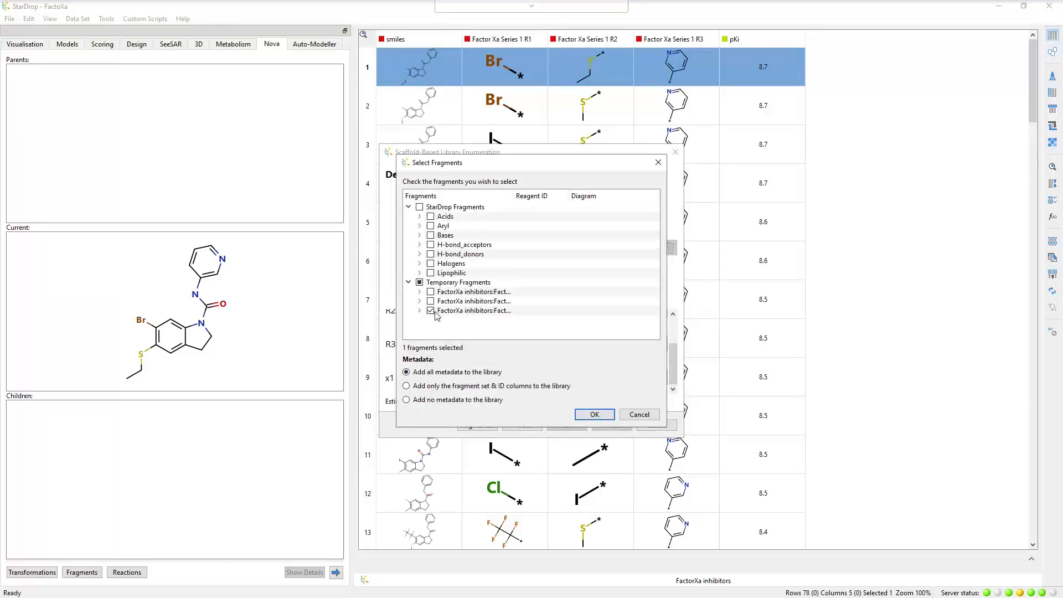
click(592, 415)
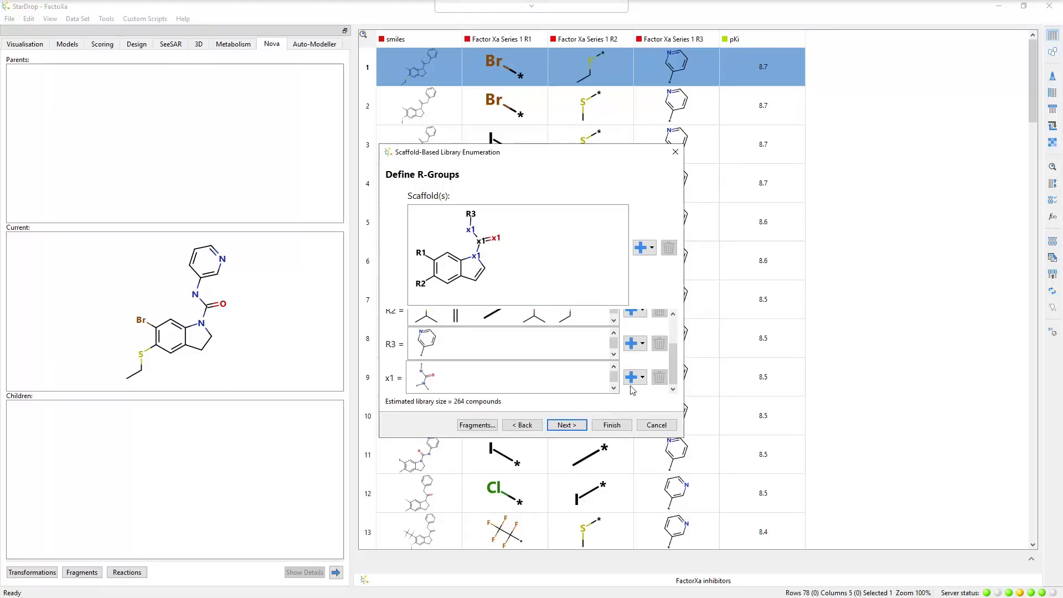
Start sketching an additional R3 fragment with a benzene ring bonded to the attachment atom.
click(642, 344)
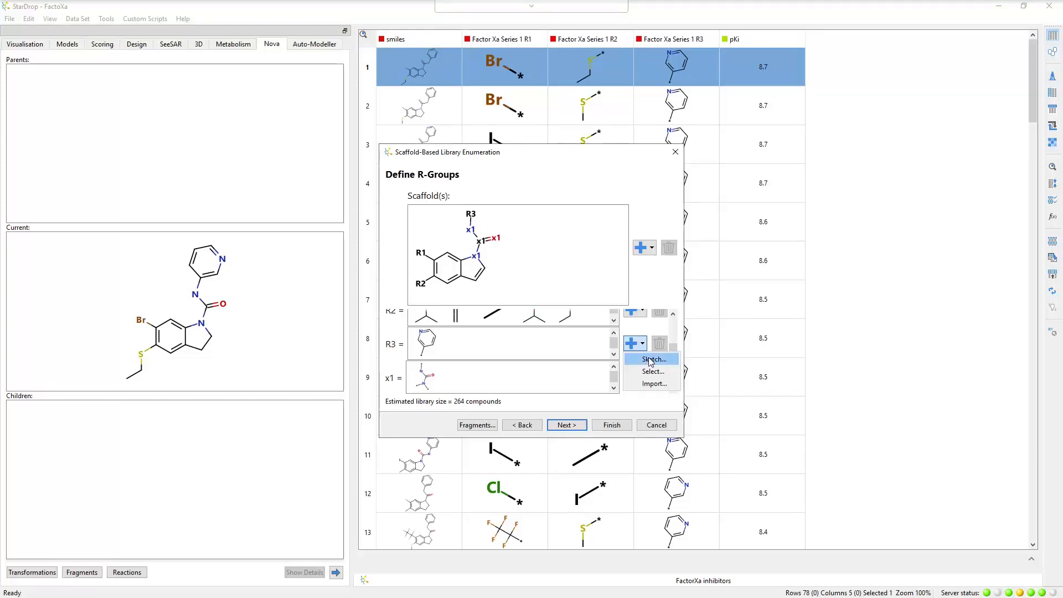
click(650, 360)
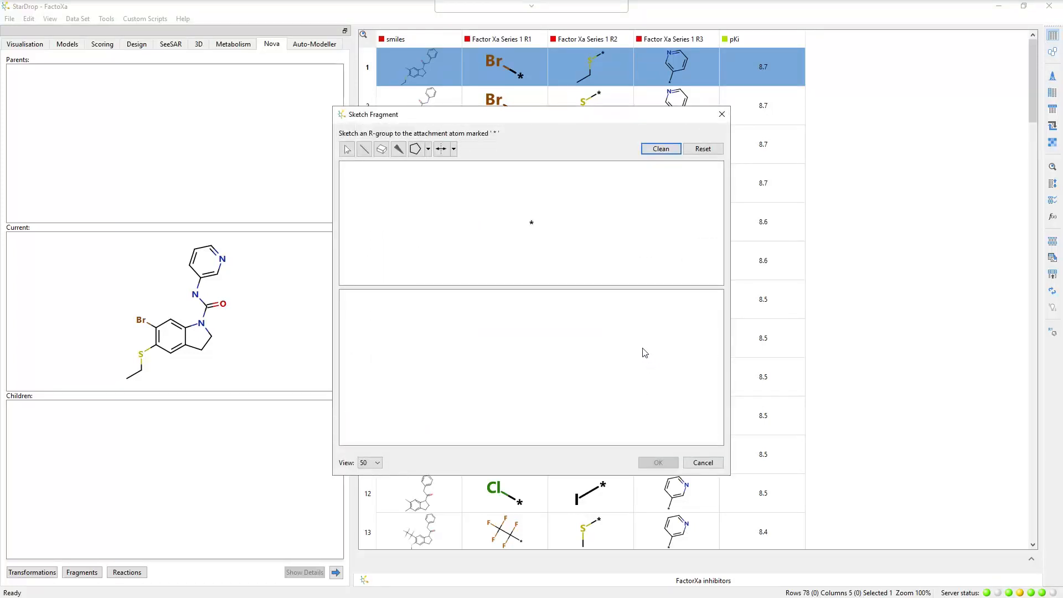
click(363, 148)
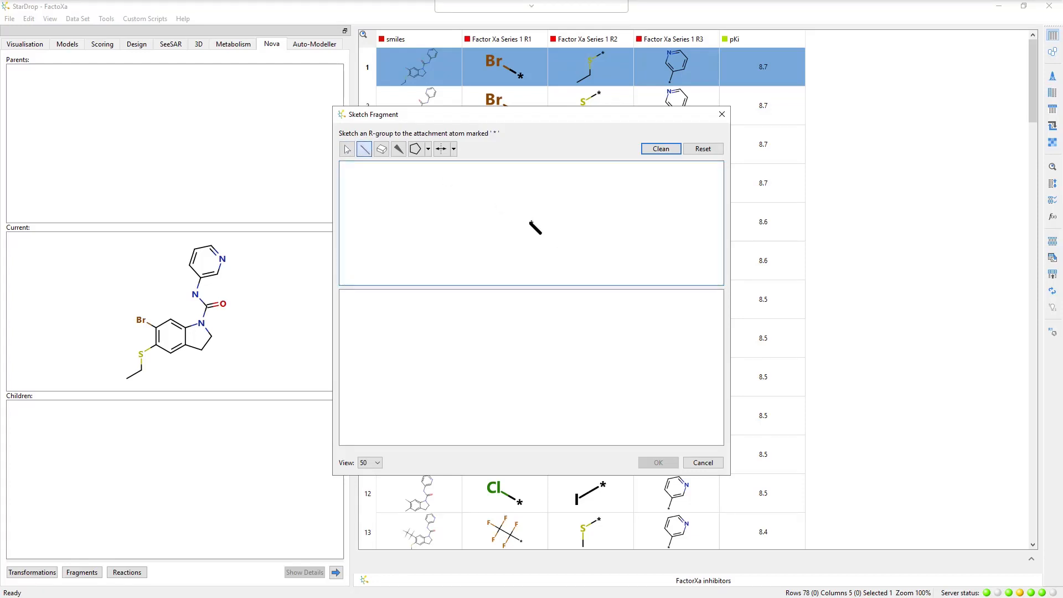
click(531, 223)
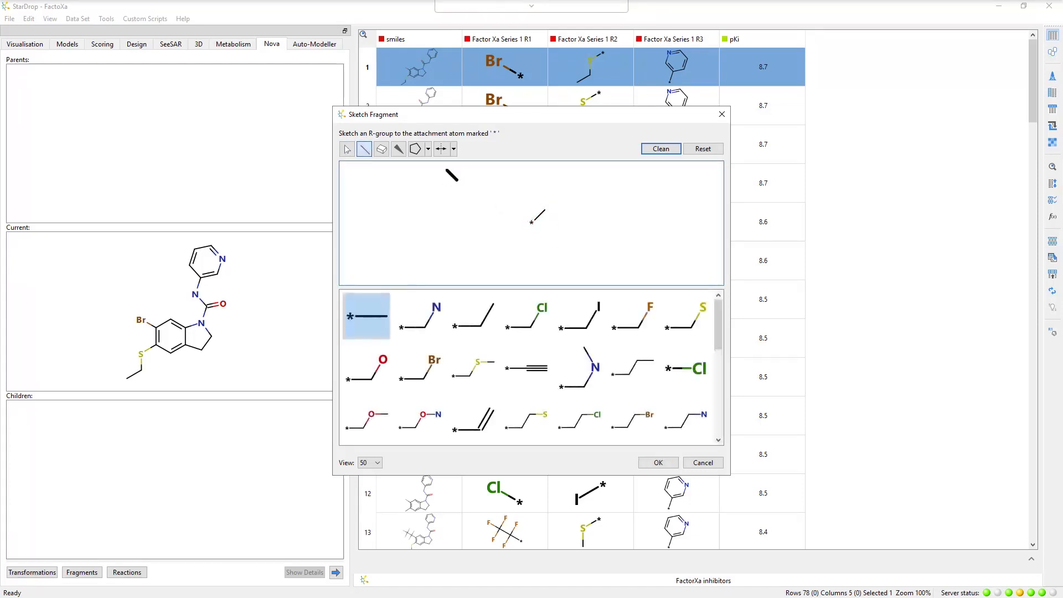
click(428, 149)
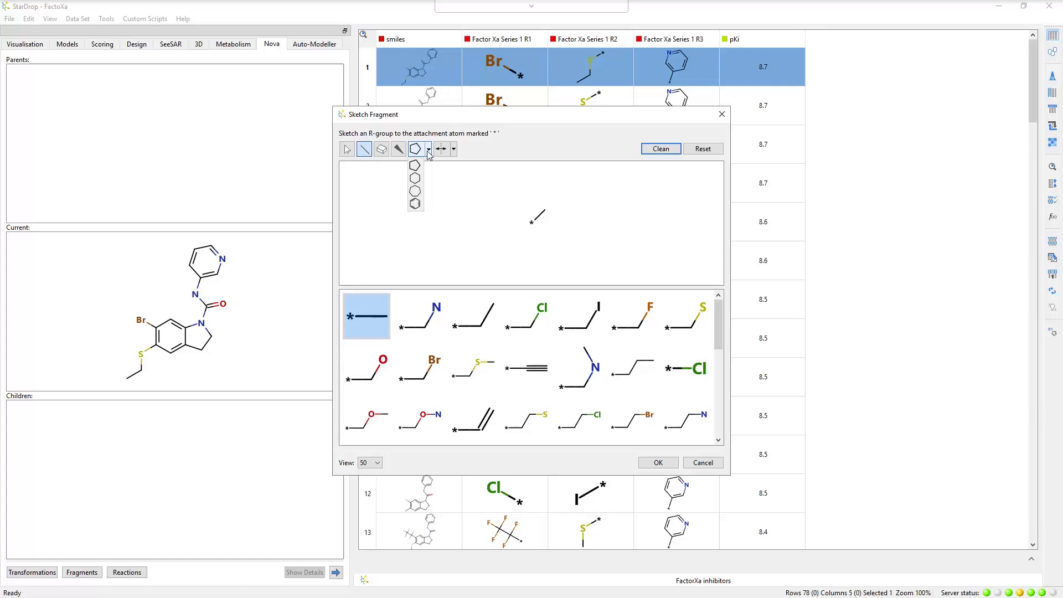
click(415, 204)
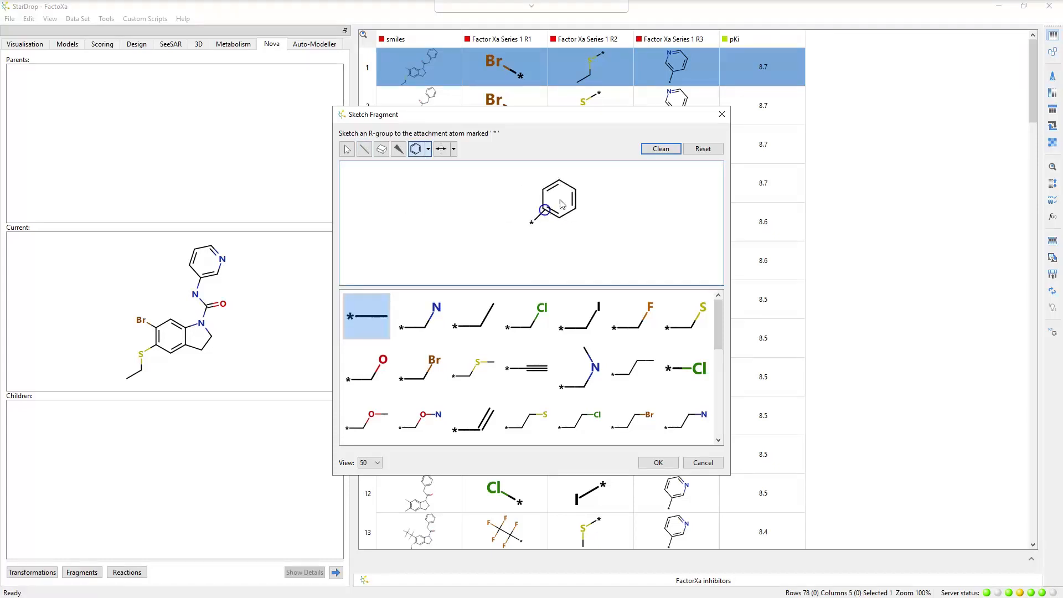
click(562, 204)
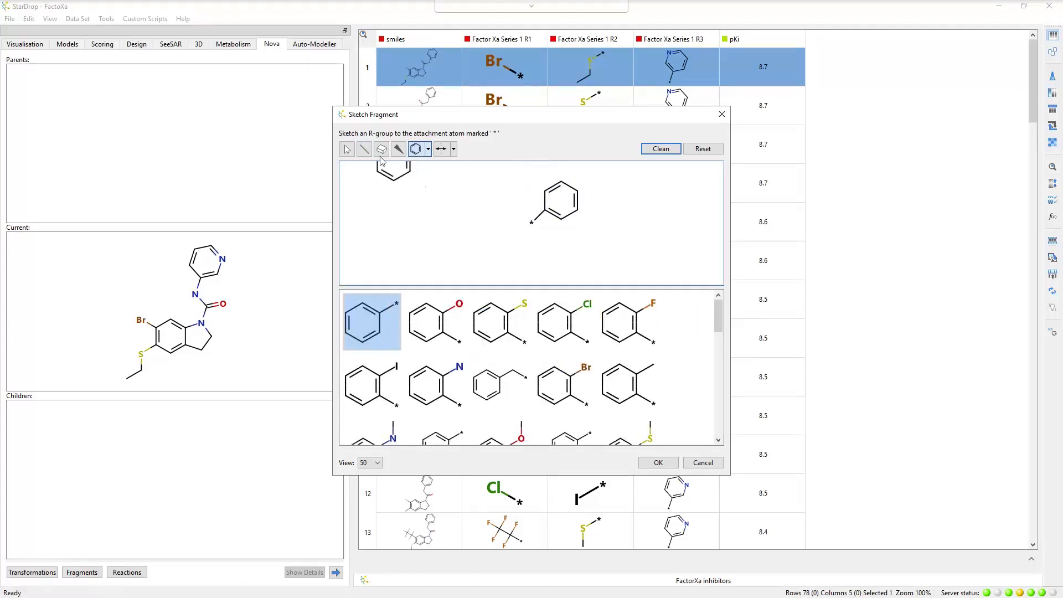
Add a chlorine para to the attachment point, clean up the structure and add the chlorophenyl fragment to R3.
click(364, 148)
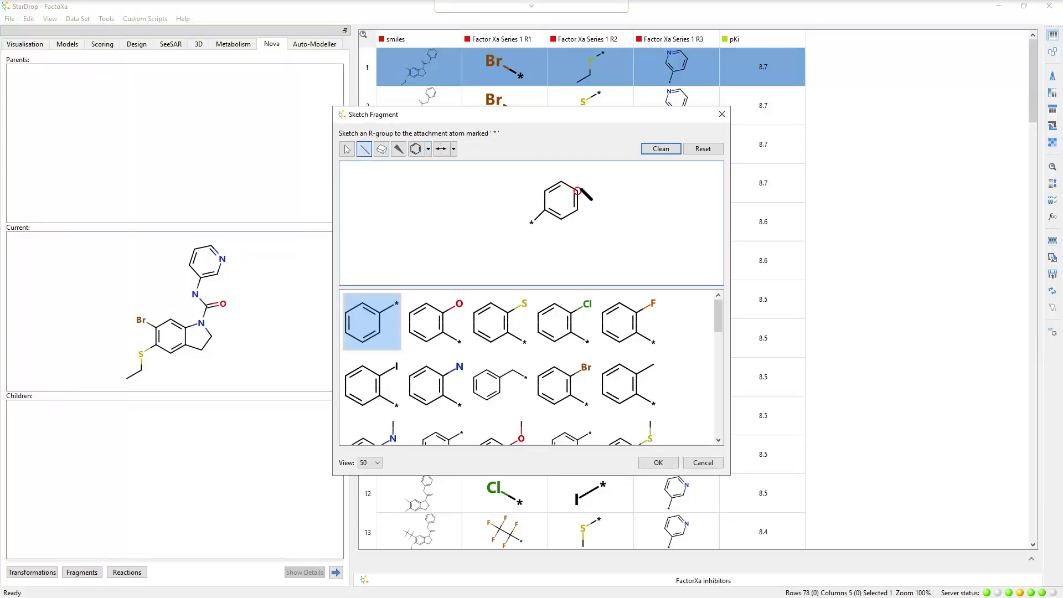
click(577, 191)
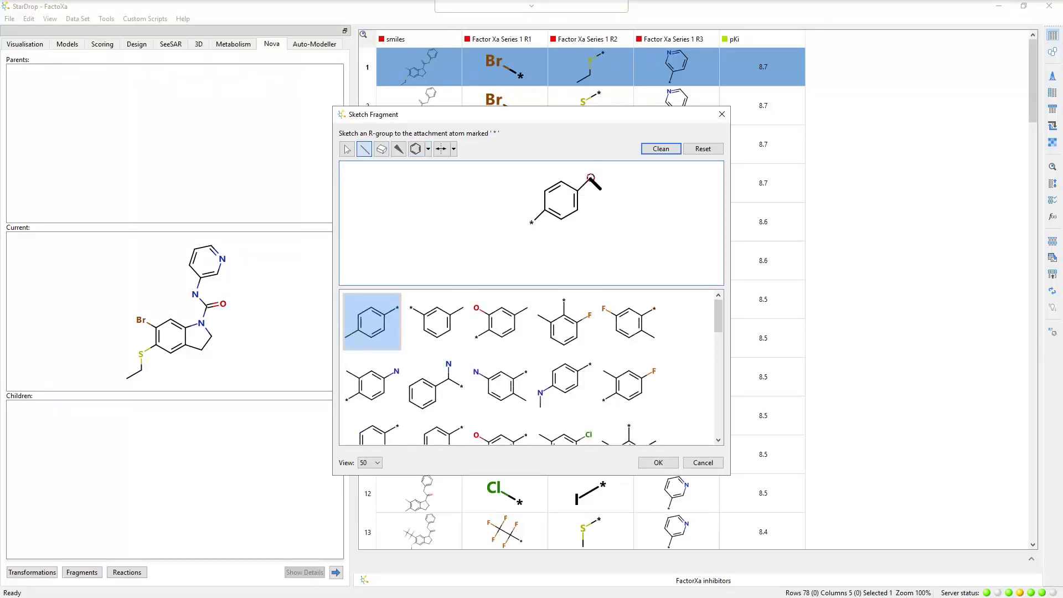
key(c)
key(l)
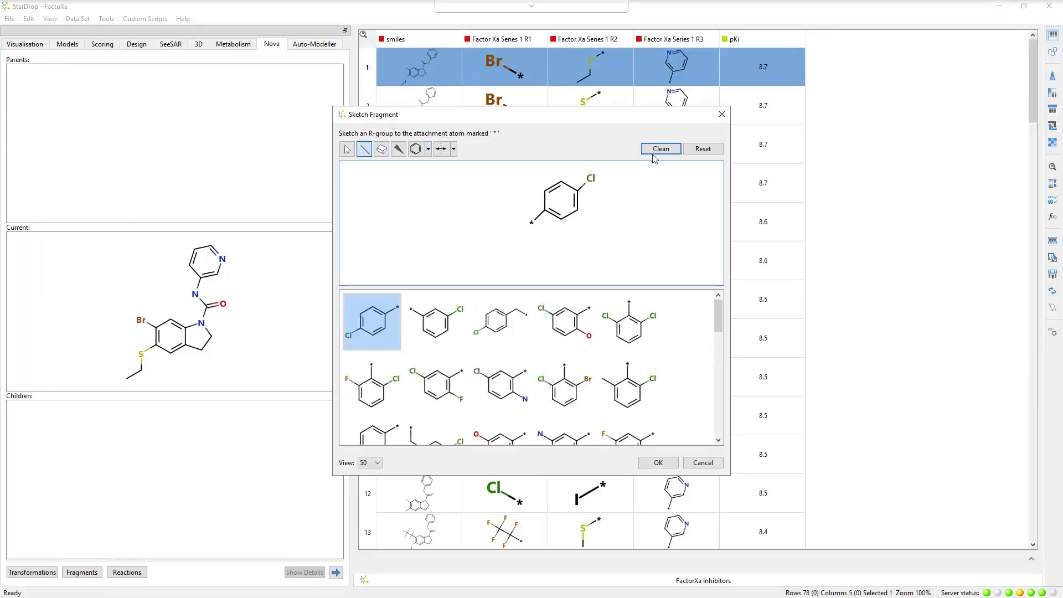
click(655, 156)
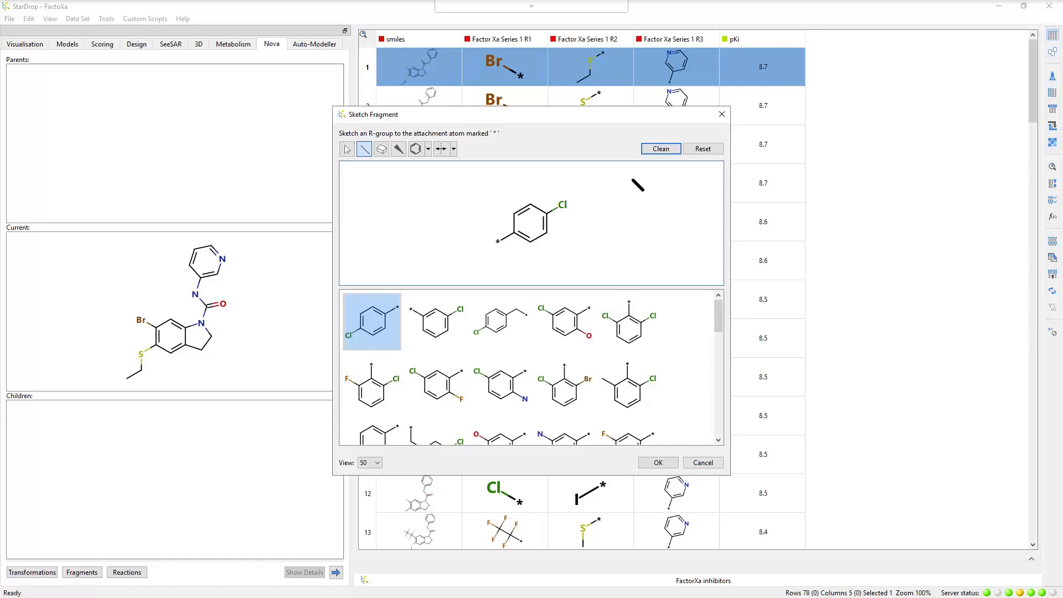
click(667, 464)
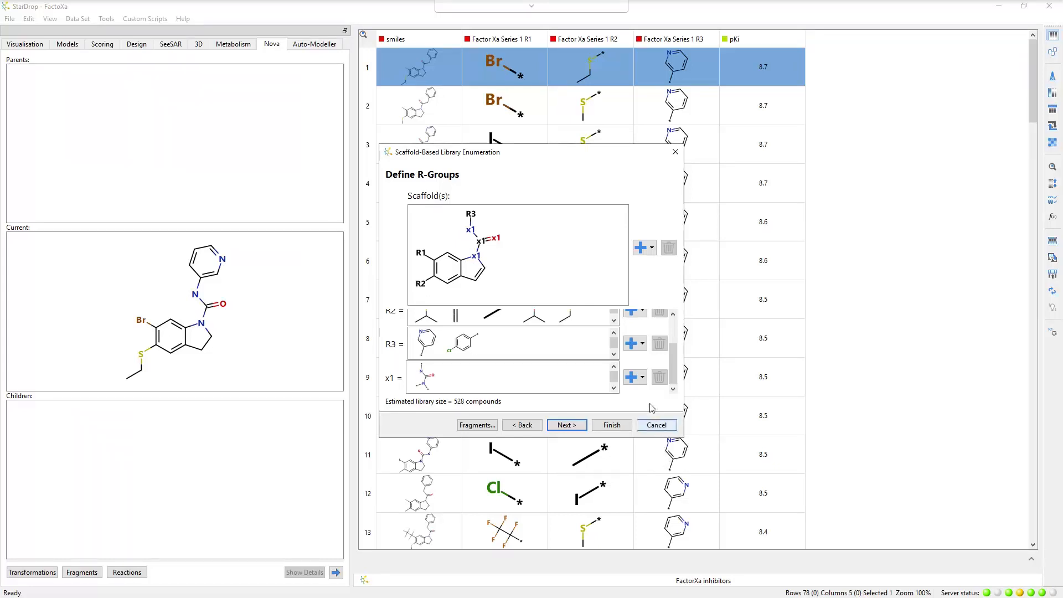
Add a second x1 linker with a CH2 inserted between the carbonyl carbon and the indole nitrogen, with its layout cleaned.
click(643, 377)
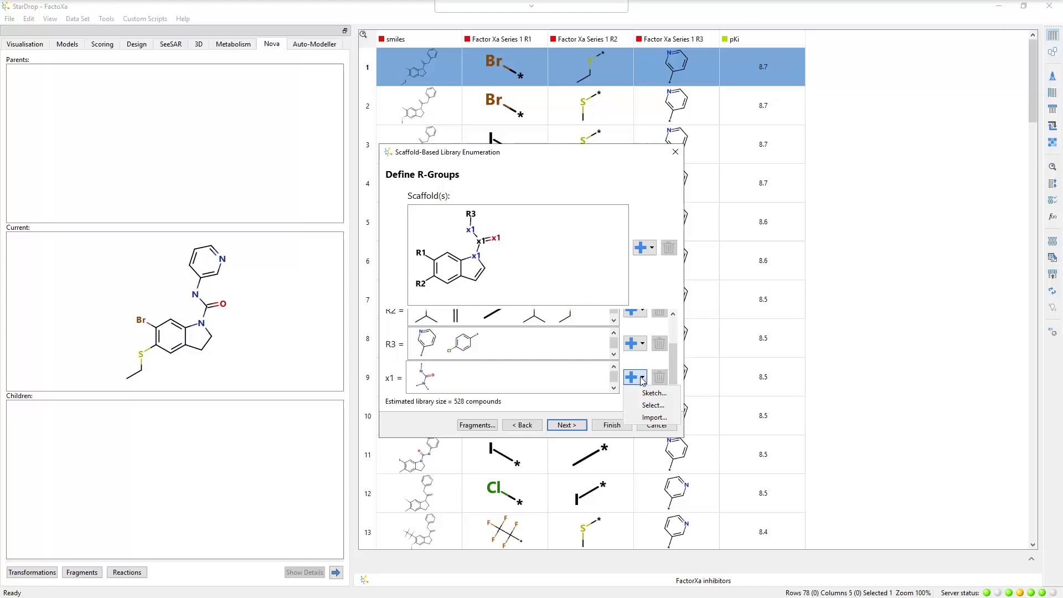
click(651, 393)
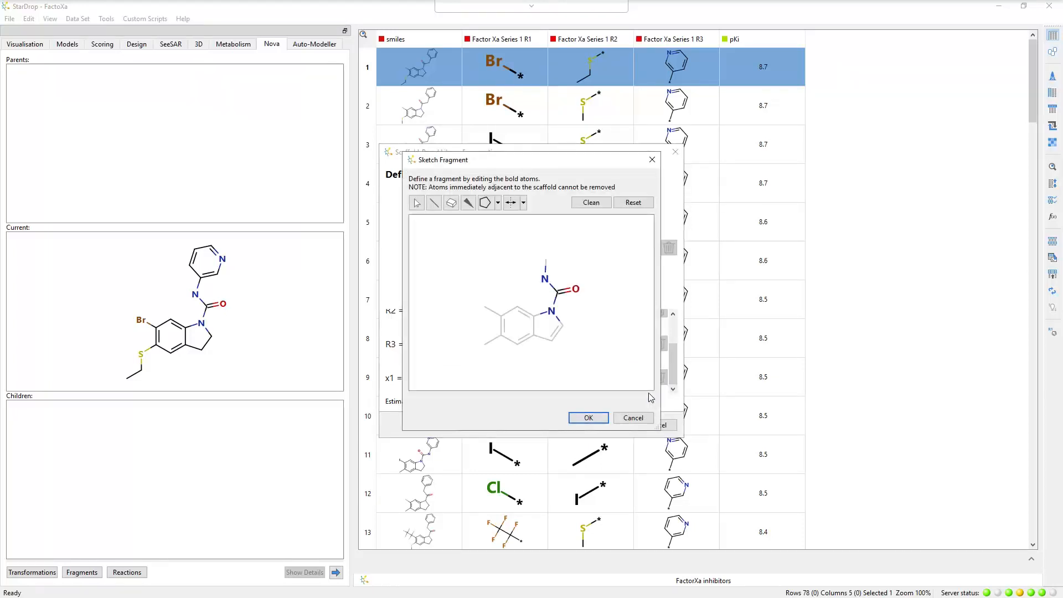
click(452, 203)
click(555, 299)
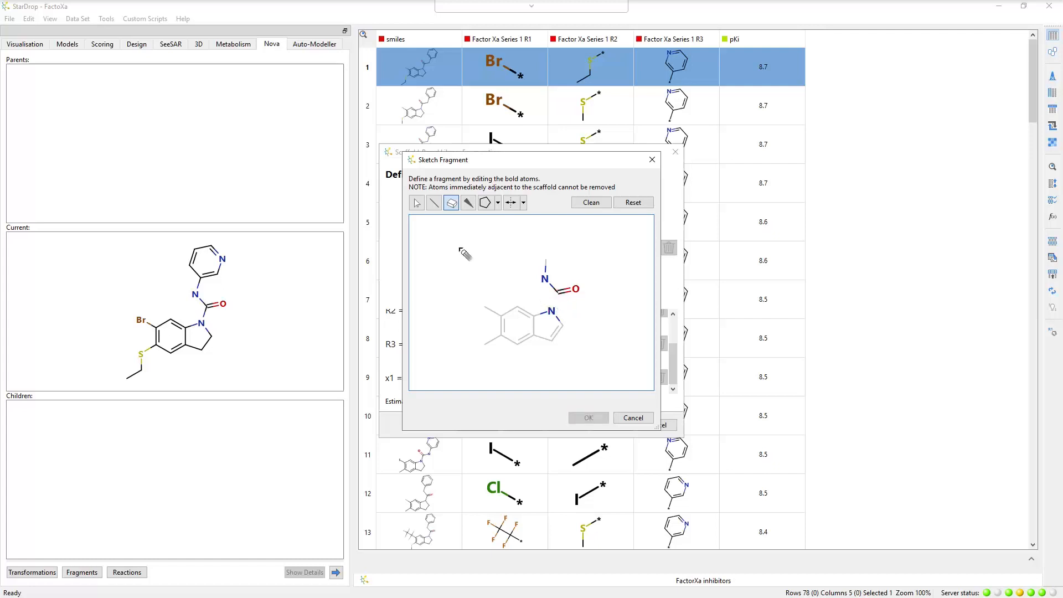
click(434, 203)
mouse_move(557, 292)
mouse_down()
mouse_move(538, 300)
mouse_move(552, 312)
mouse_up()
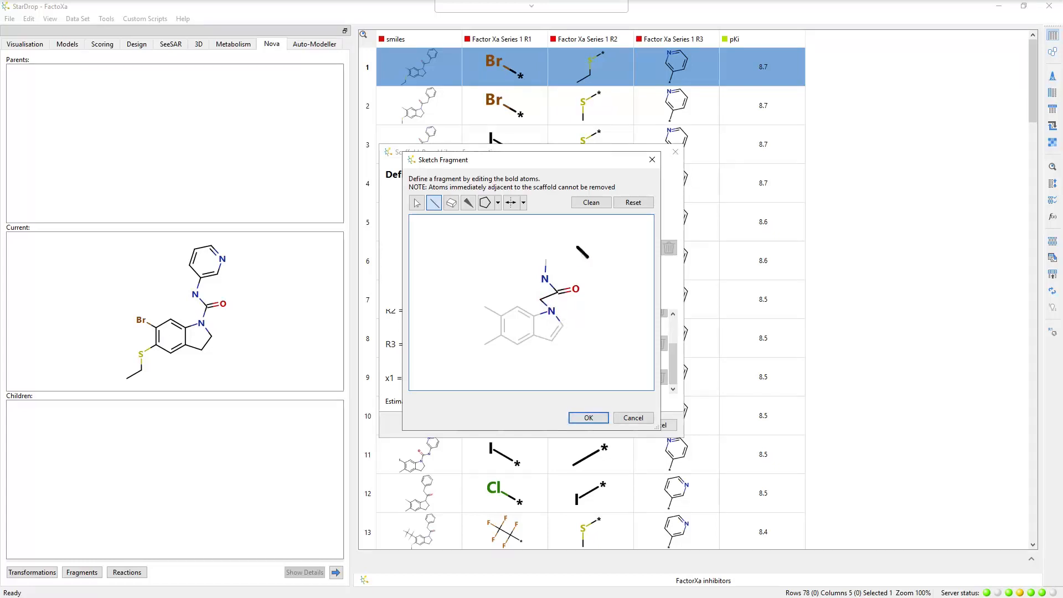
click(592, 203)
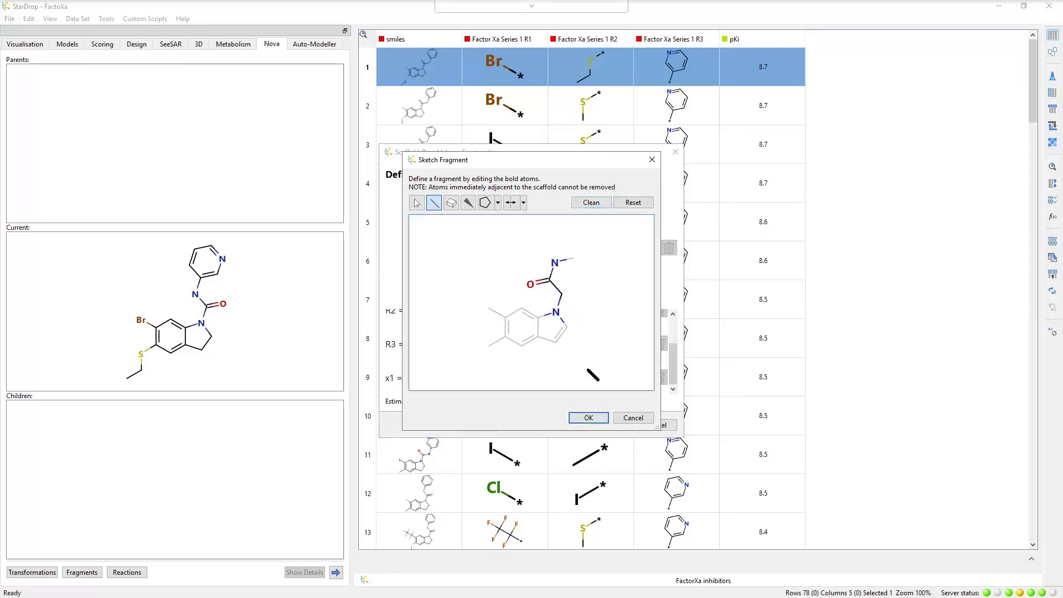
click(588, 418)
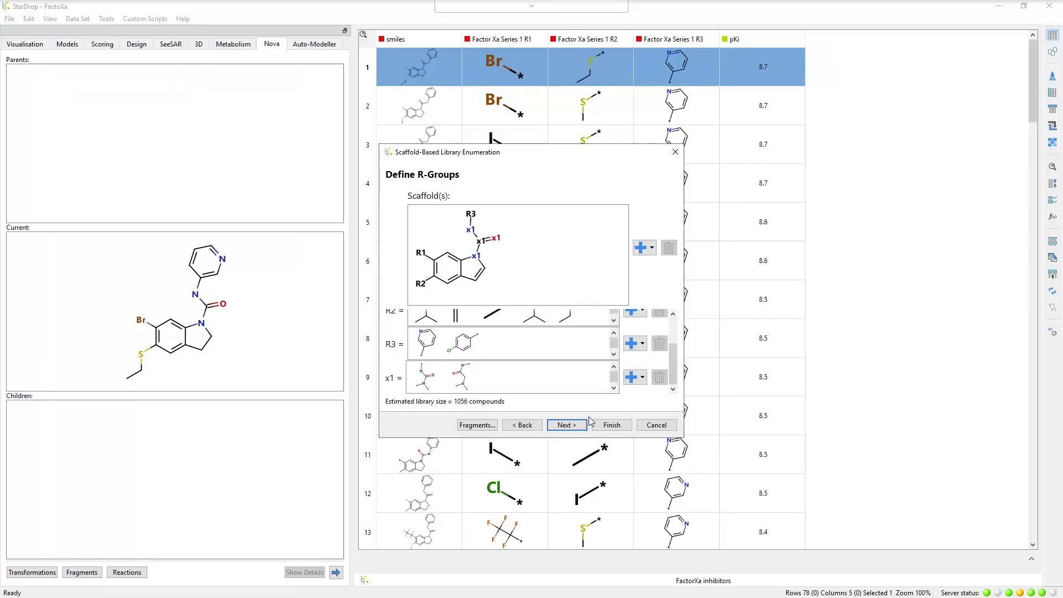
Continue to the output control and restrict the library to compounds selected by the property low logP.
click(570, 426)
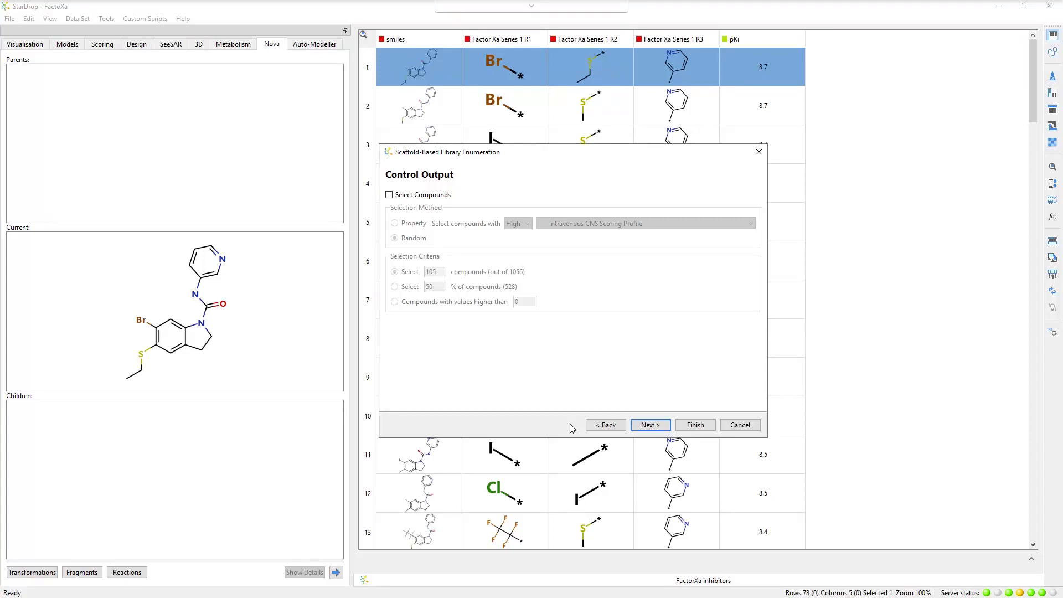
click(390, 195)
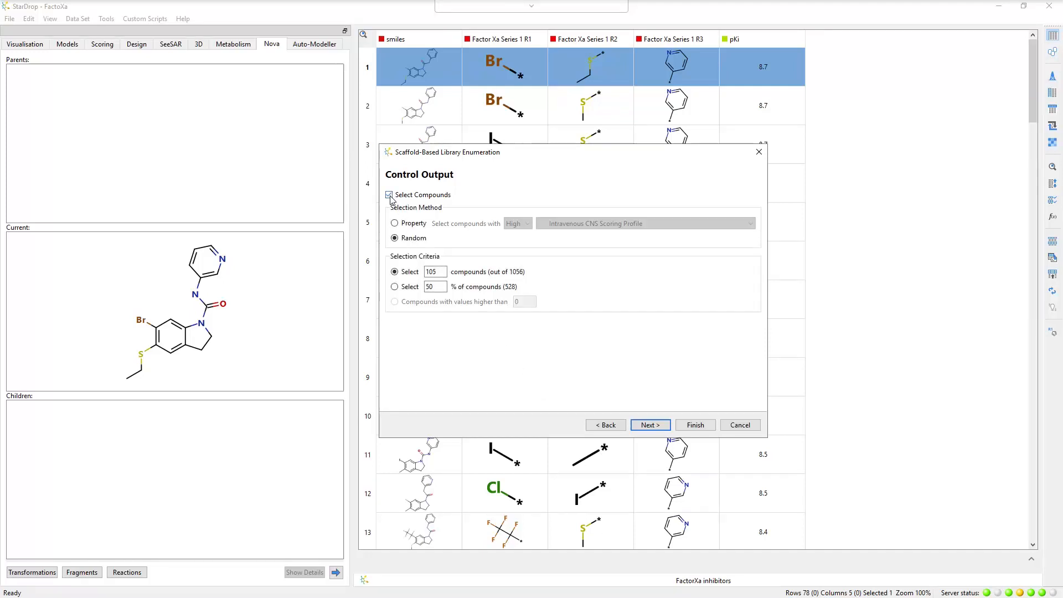
click(395, 224)
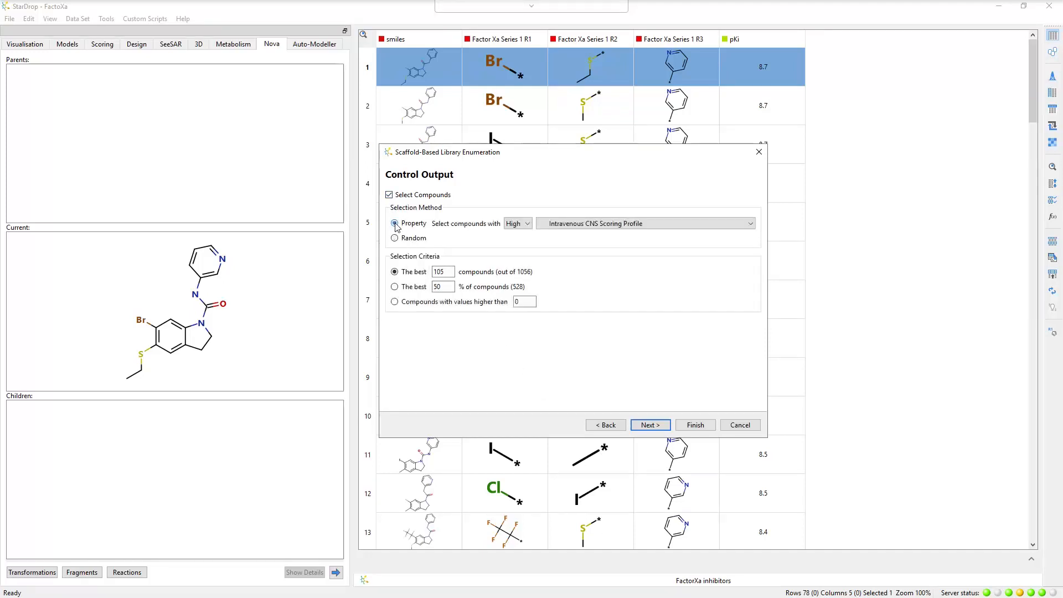
click(522, 225)
click(514, 242)
click(558, 227)
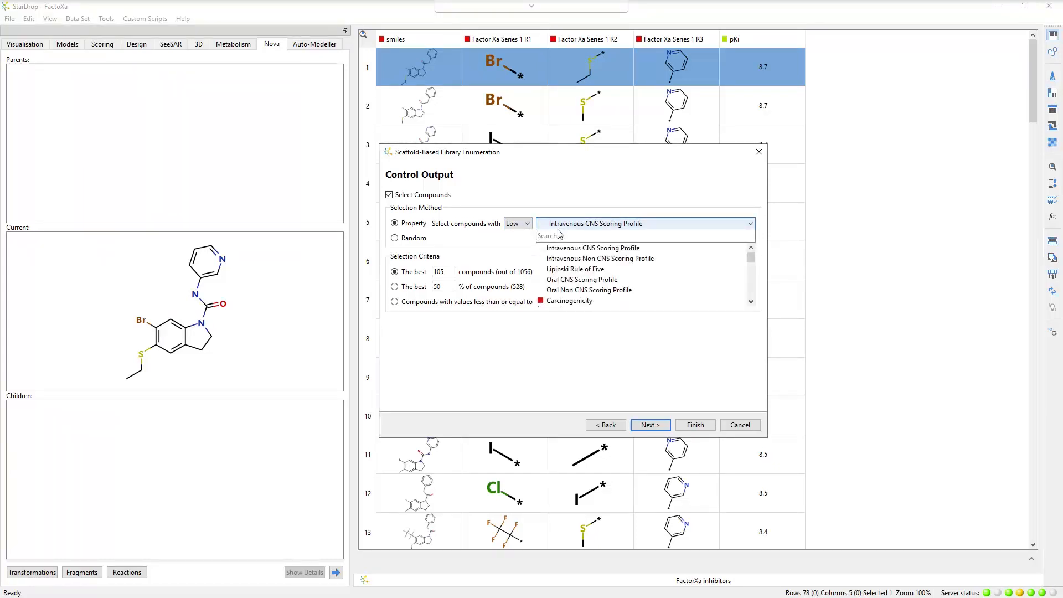
text(log)
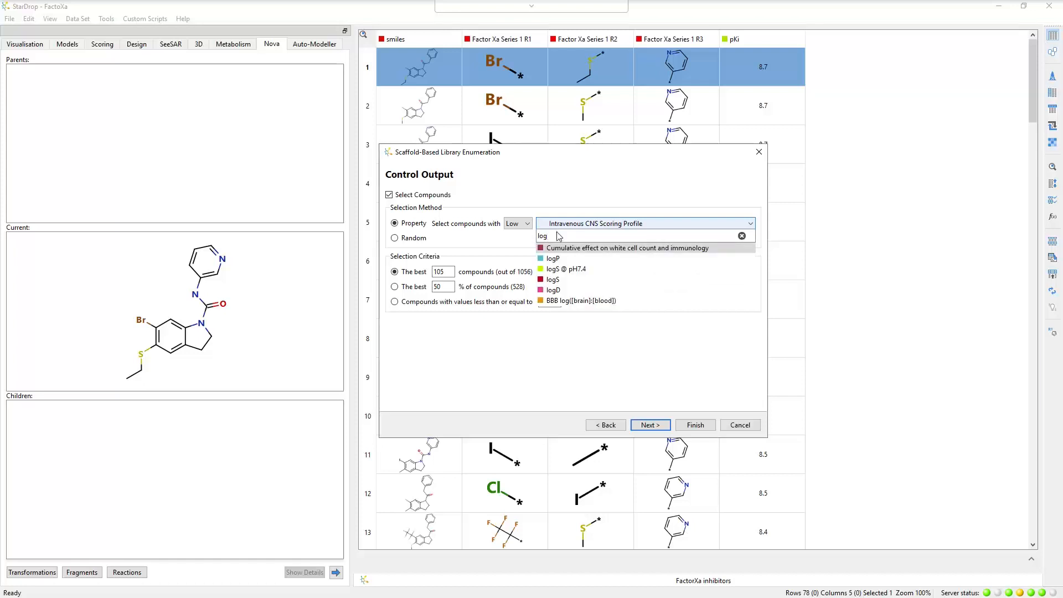
click(552, 258)
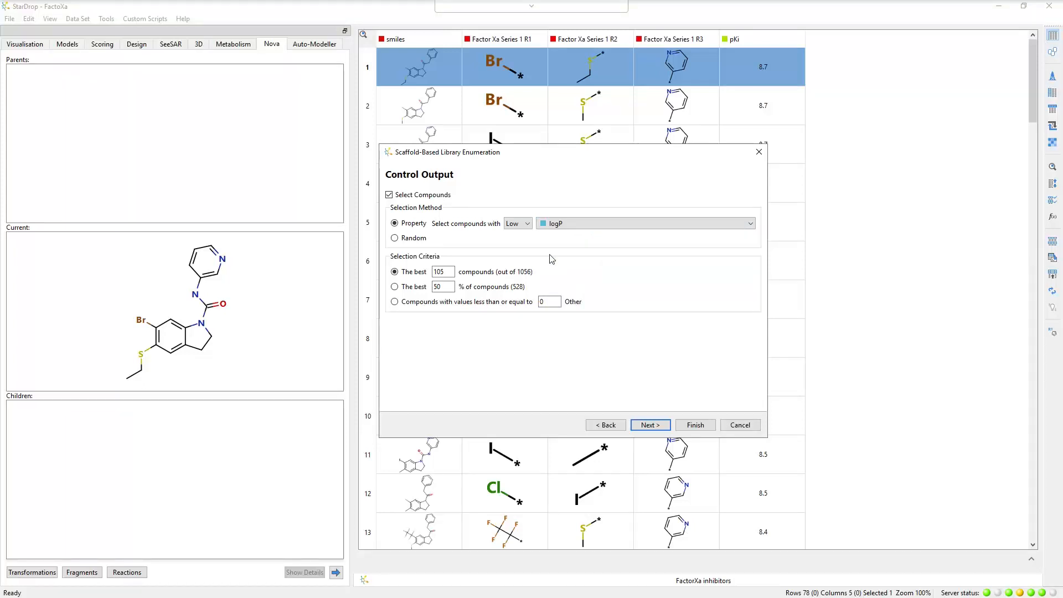
Limit the selection to the best 100 compounds and continue to the data set naming.
click(446, 271)
key(BackSpace)
text(0)
click(653, 424)
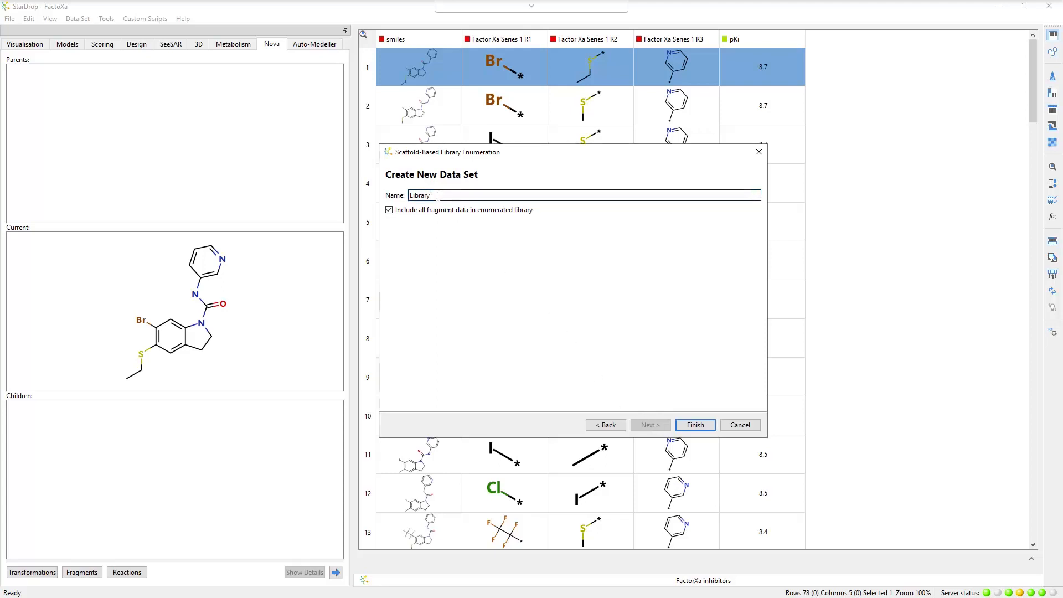
Name the new data set "Indole Library" and run the enumeration with all fragment data included.
drag(429, 195, 406, 197)
text(Indole )
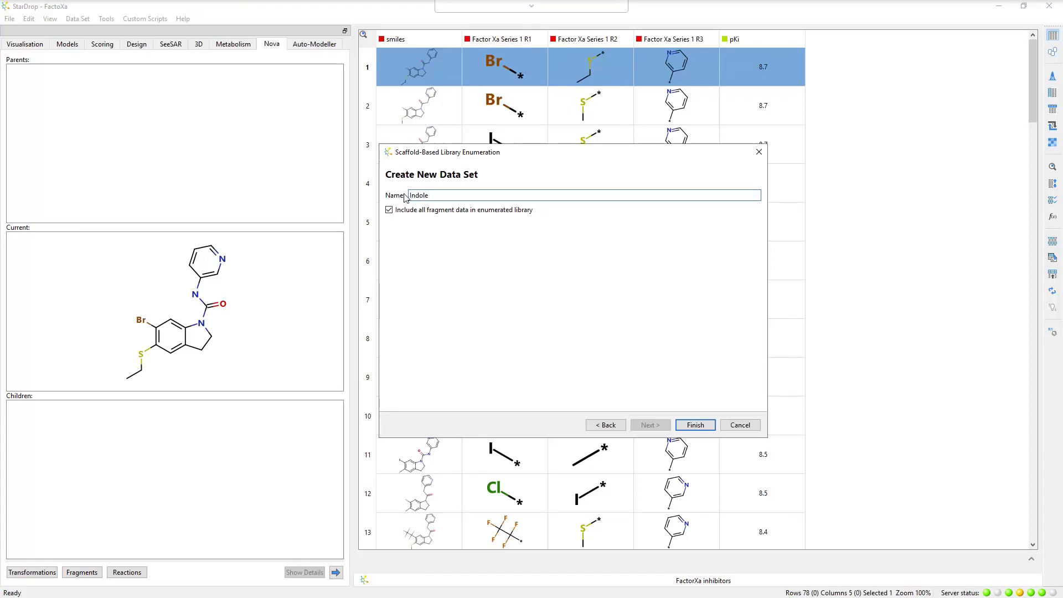
text(Library)
click(695, 425)
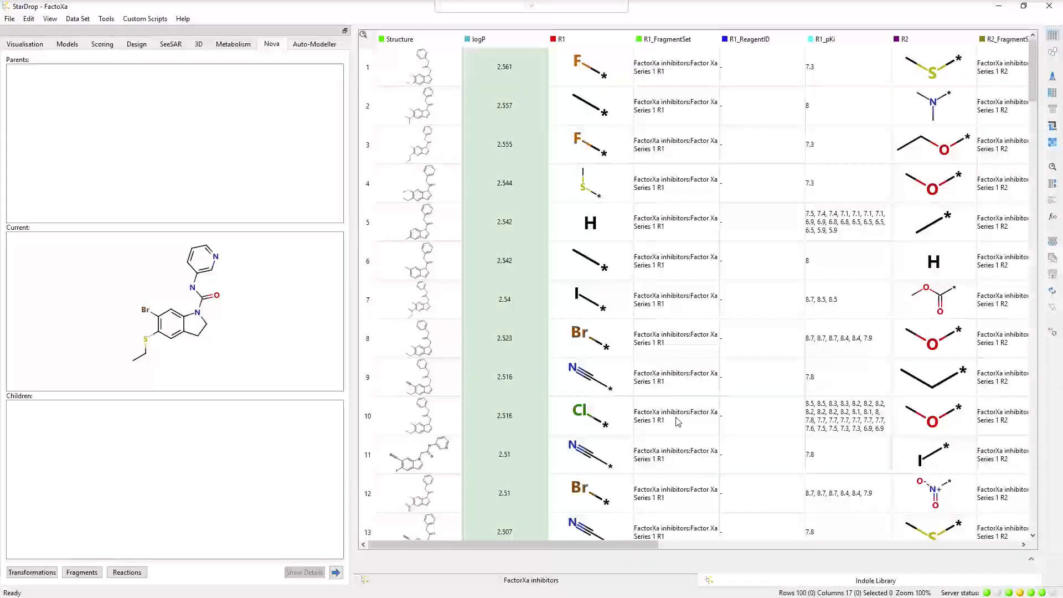
scroll(678, 422, up, 3)
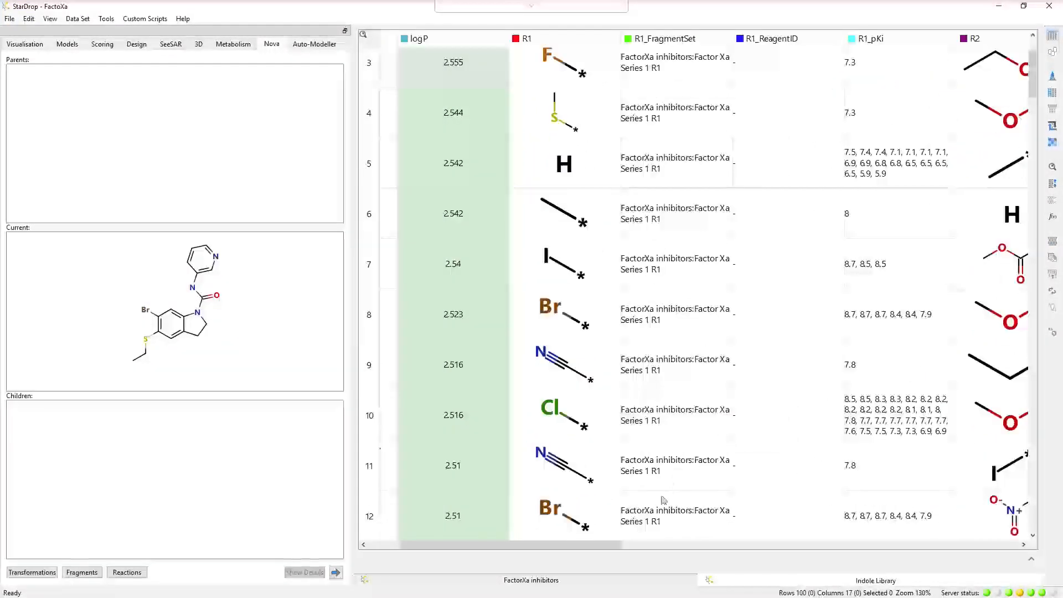
drag(617, 544, 537, 504)
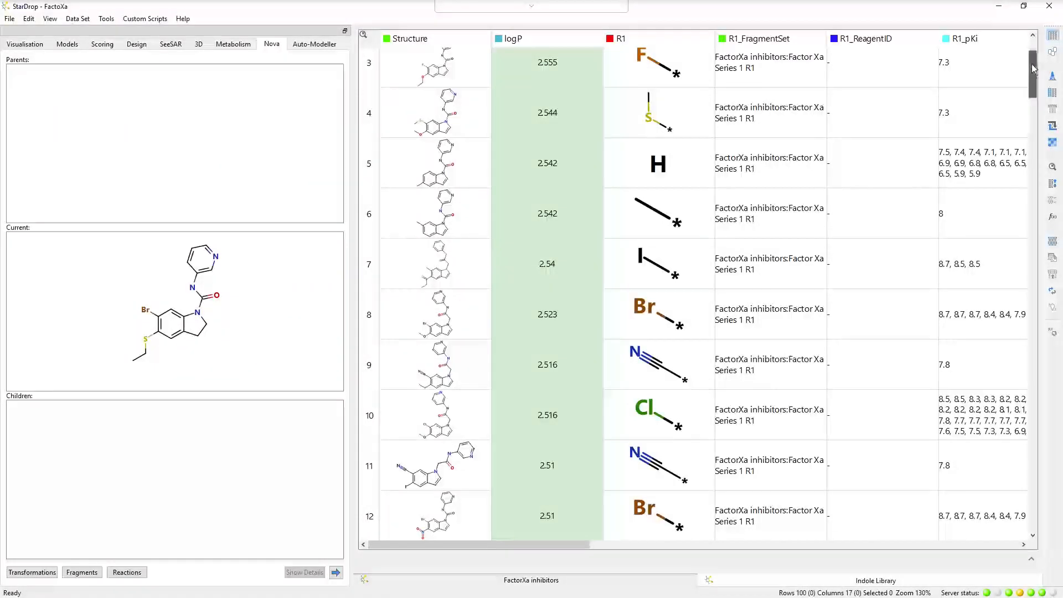
drag(1033, 65, 1033, 52)
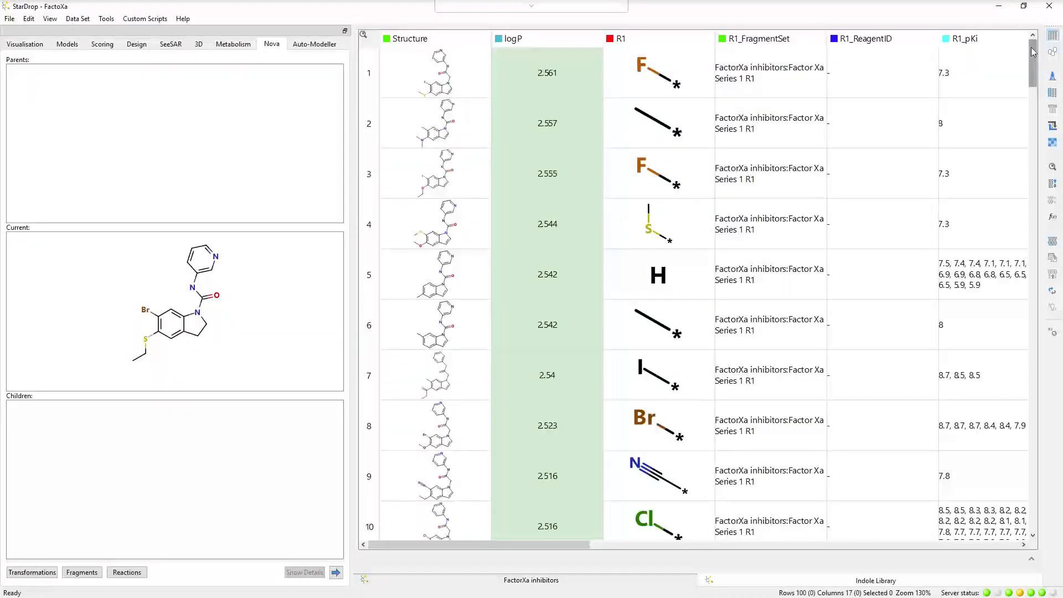